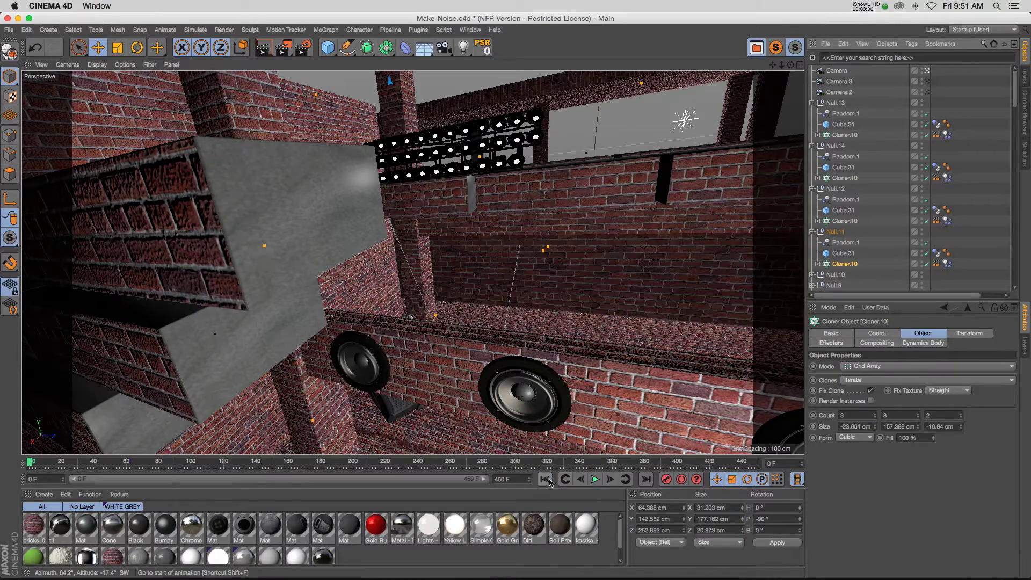
Step: Play the Make-Noise animation, rewind to frame 0, and show Cloner.10's Dynamics Body cache settings
{"action": "left_click", "coordinate": [595, 479]}
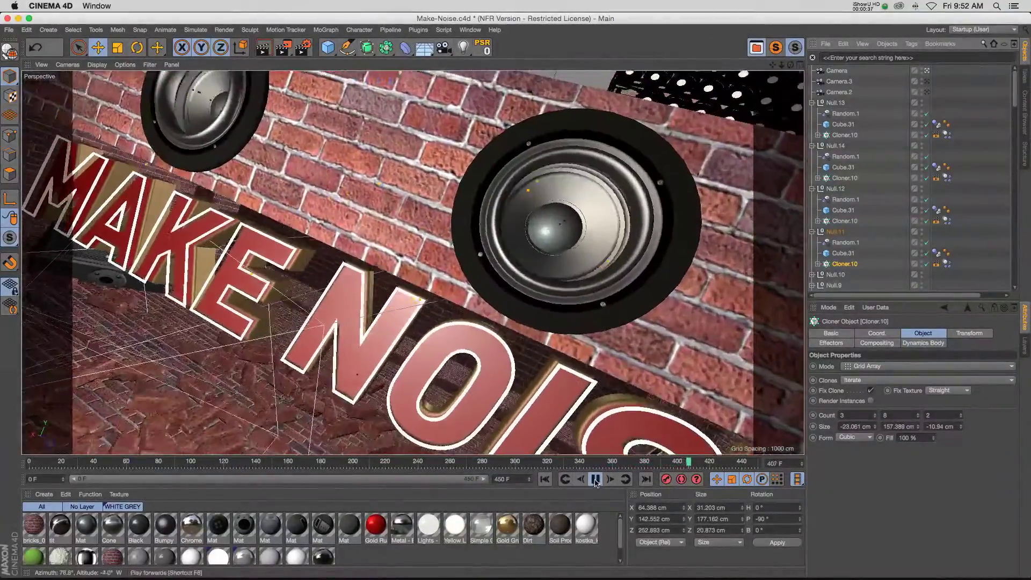
{"action": "left_click", "coordinate": [595, 479]}
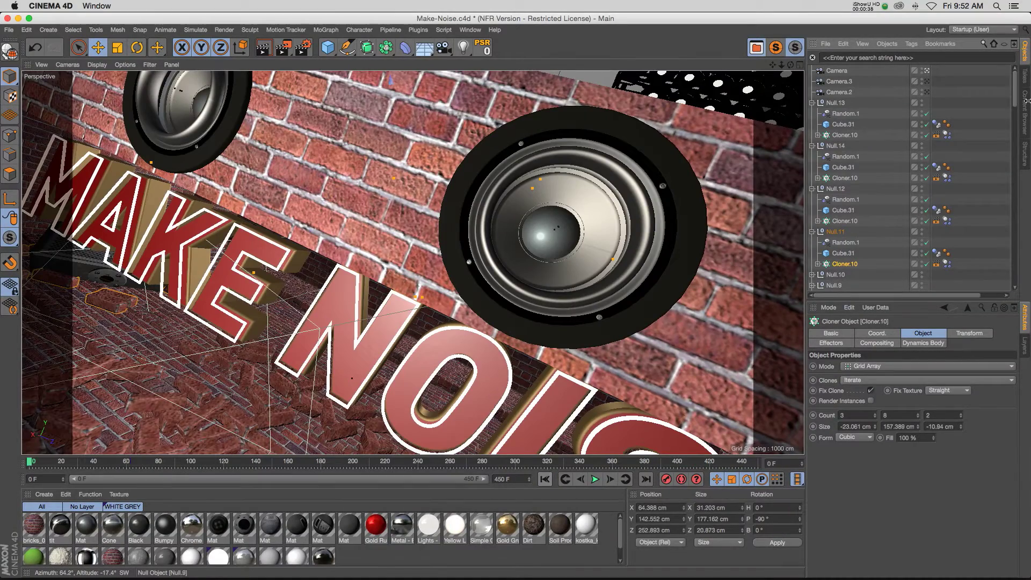
{"action": "left_click", "coordinate": [546, 479]}
{"action": "left_click", "coordinate": [947, 135]}
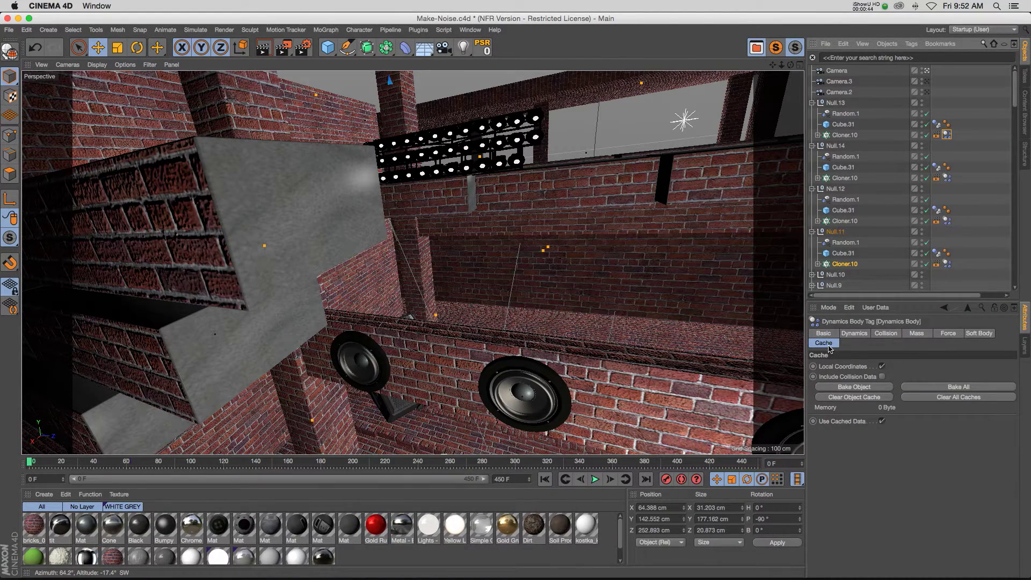
Step: Drag the viewport divider left to widen the Object and Attributes panels
{"action": "left_click_drag", "start_coordinate": [805, 330], "coordinate": [784, 329]}
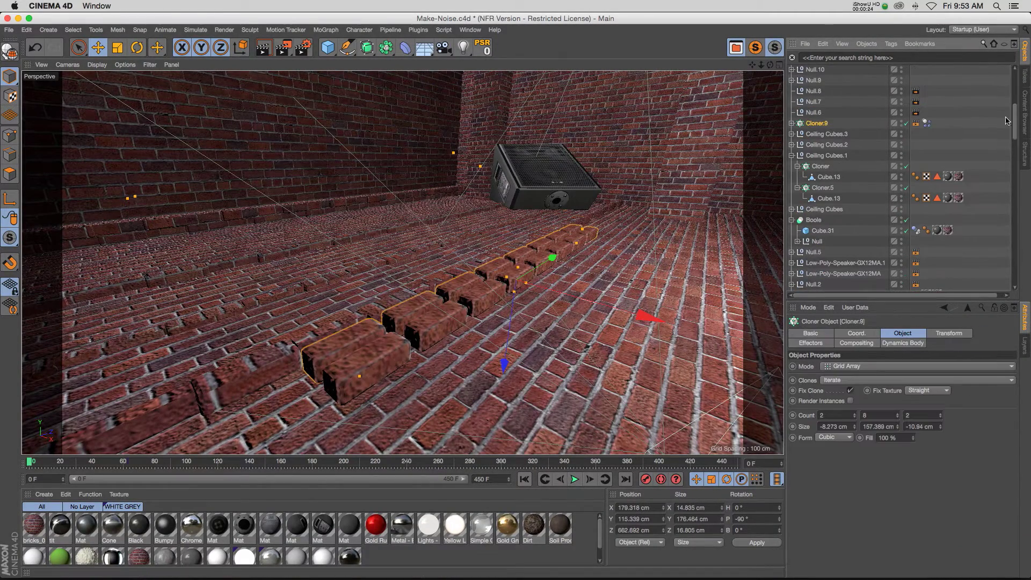
Step: Select Cloner.9's Dynamics Body tag and show its Dynamics settings
{"action": "left_click", "coordinate": [791, 123]}
{"action": "left_click", "coordinate": [791, 123]}
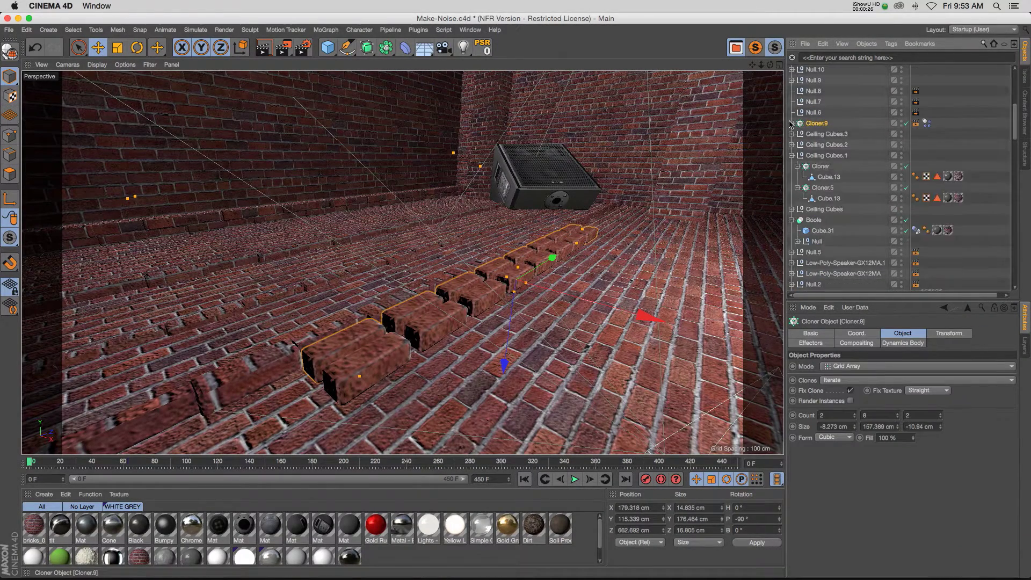
{"action": "left_click", "coordinate": [926, 123]}
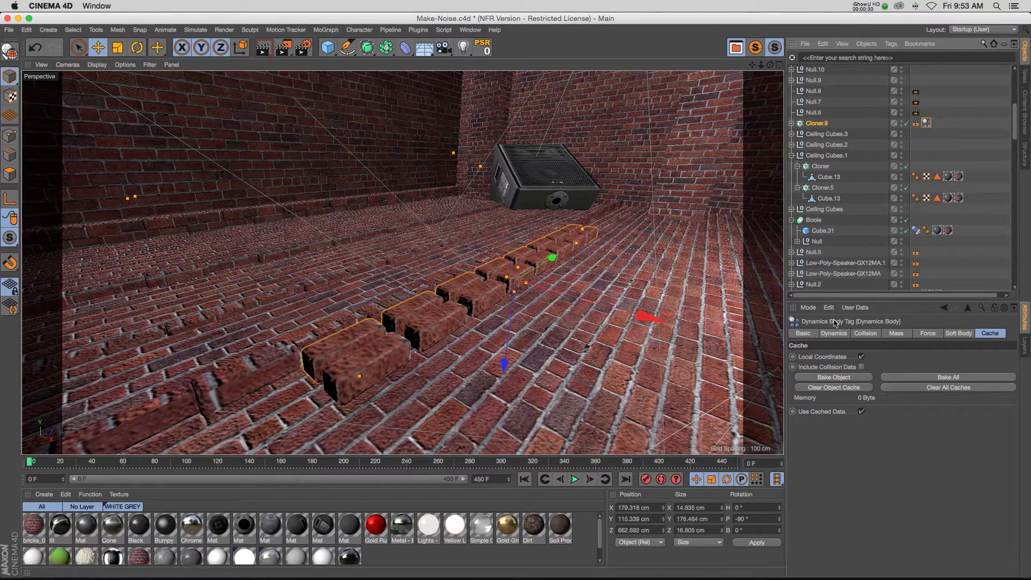
{"action": "left_click", "coordinate": [864, 333]}
{"action": "left_click", "coordinate": [834, 334]}
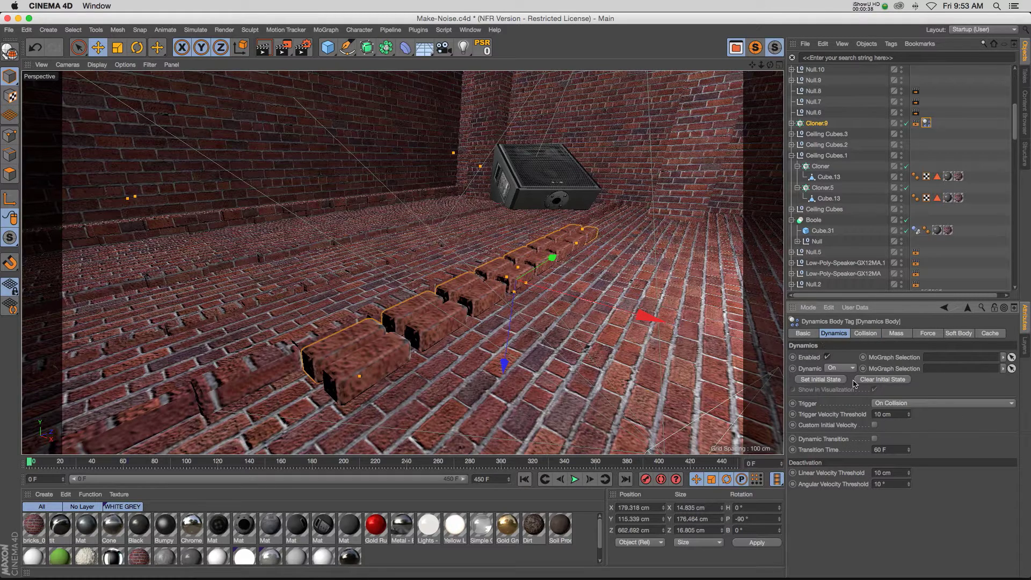
Step: Set Trigger to Immediately, test-play, rewind to frame 0, then return Trigger to On Collision
{"action": "left_click", "coordinate": [903, 404]}
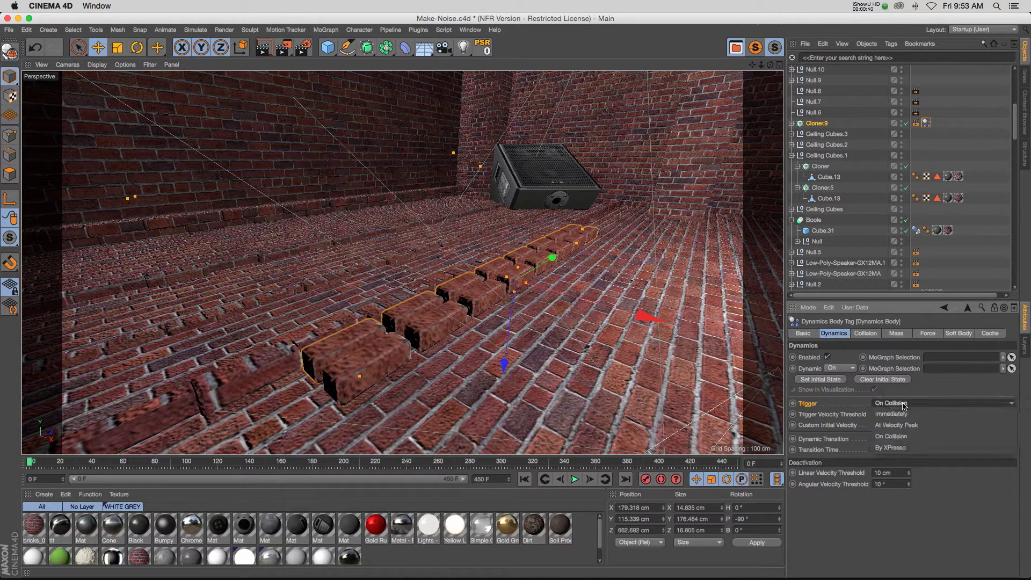
{"action": "left_click", "coordinate": [914, 414]}
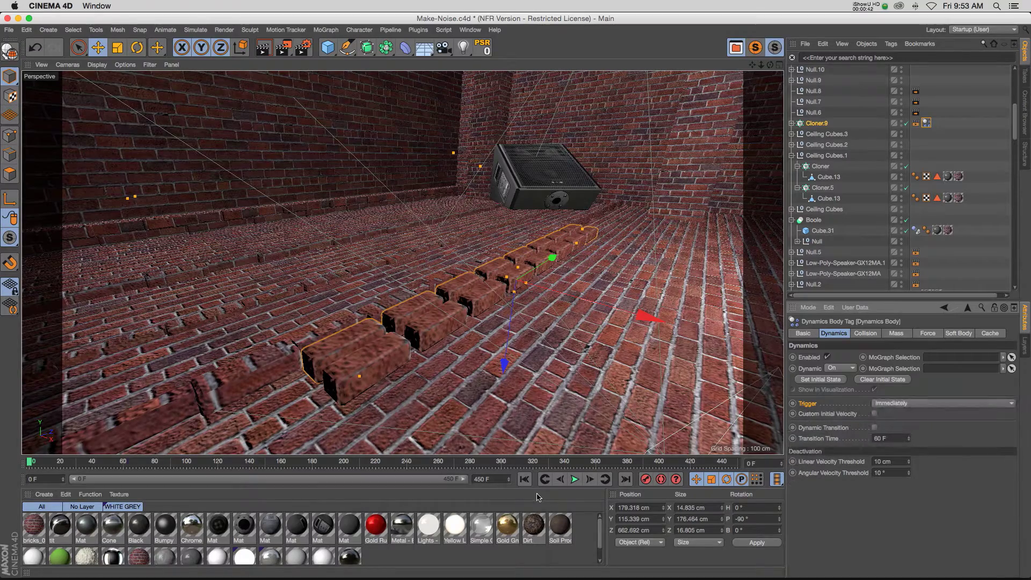
{"action": "left_click", "coordinate": [575, 479]}
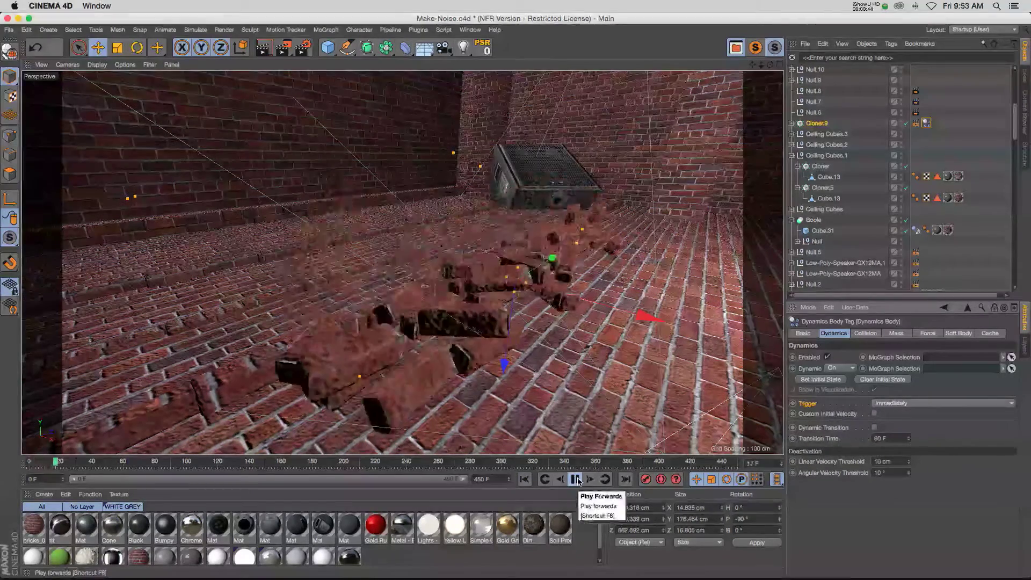
{"action": "left_click", "coordinate": [575, 479]}
{"action": "left_click", "coordinate": [524, 479]}
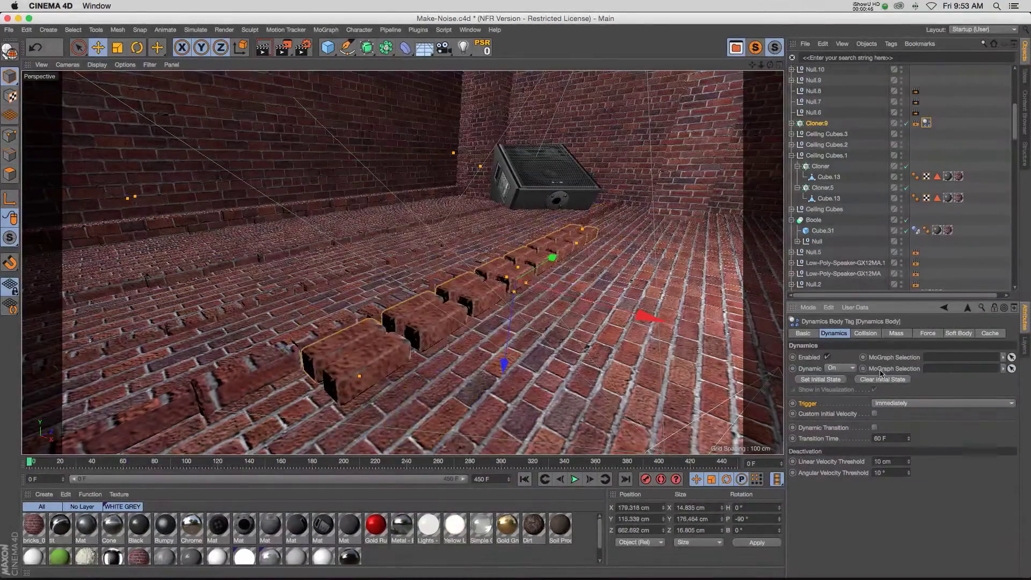
{"action": "left_click", "coordinate": [893, 403]}
{"action": "left_click", "coordinate": [916, 437]}
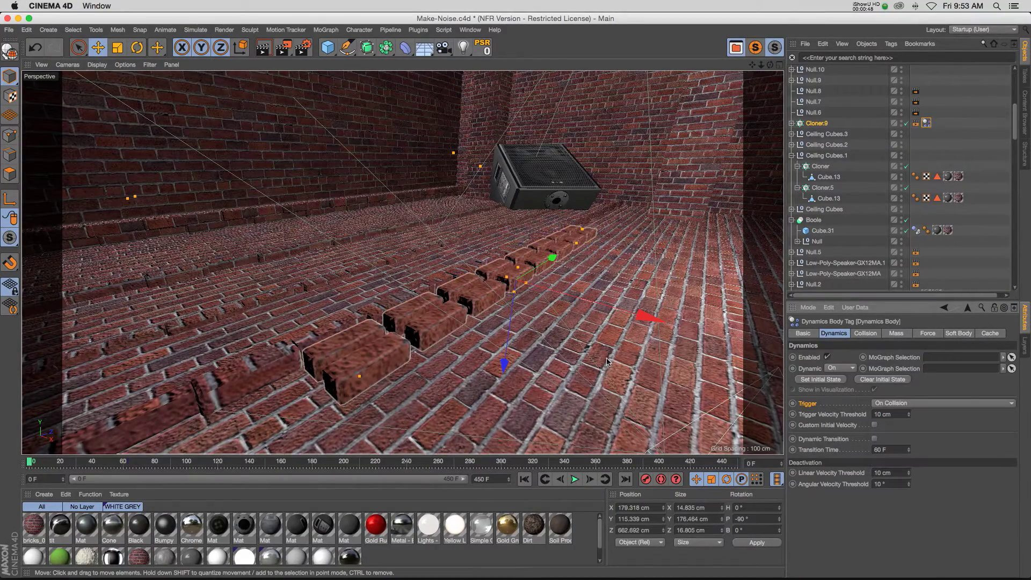
{"action": "left_click", "coordinate": [576, 479]}
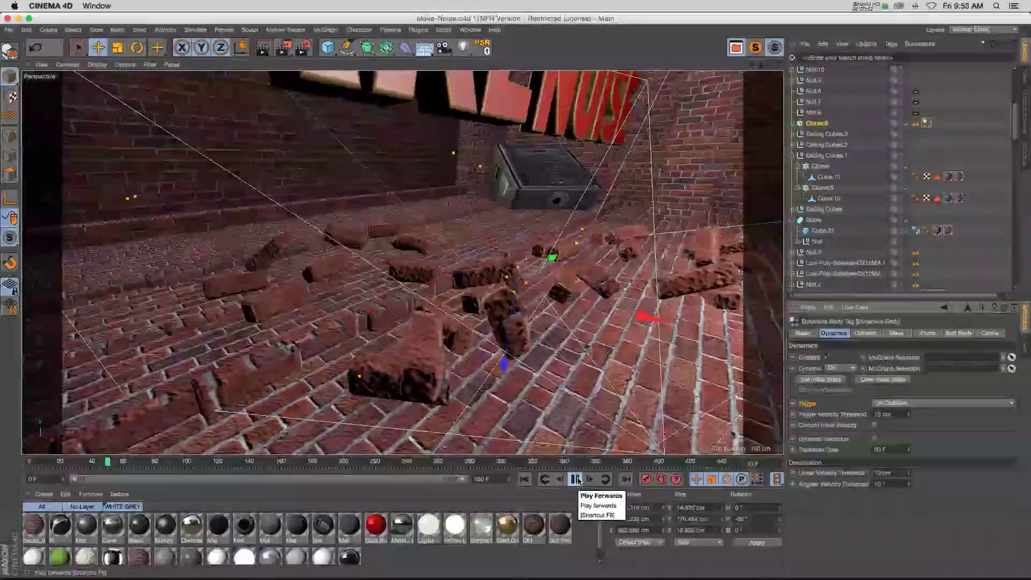
{"action": "left_click", "coordinate": [576, 479]}
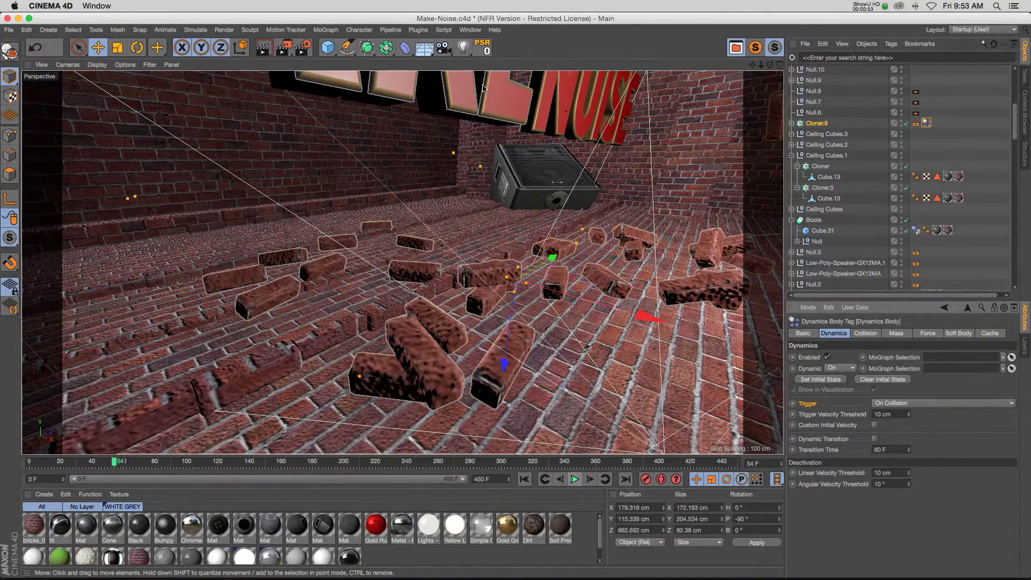
{"action": "left_click", "coordinate": [525, 479]}
{"action": "left_click", "coordinate": [575, 479]}
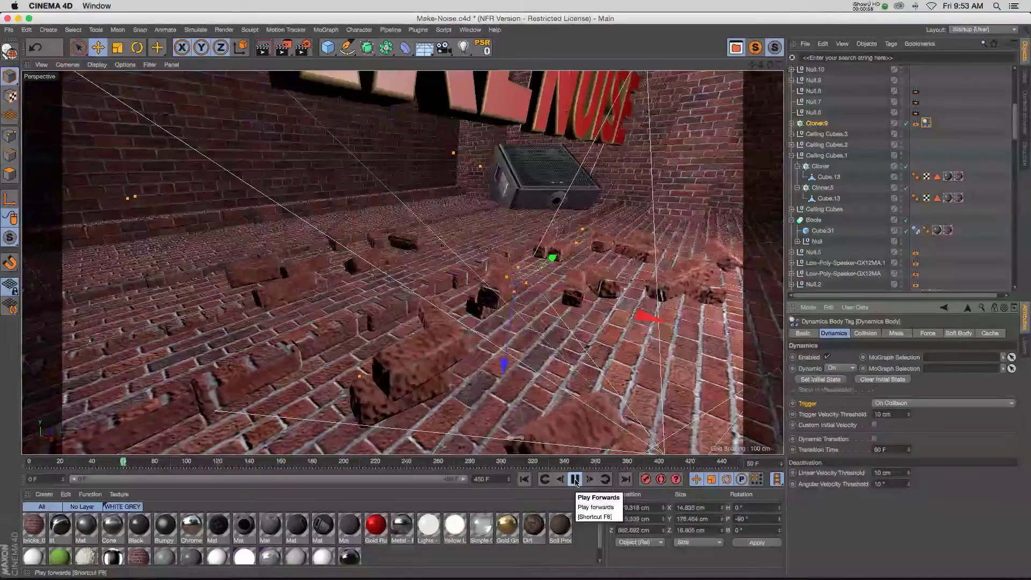
{"action": "left_click", "coordinate": [574, 479]}
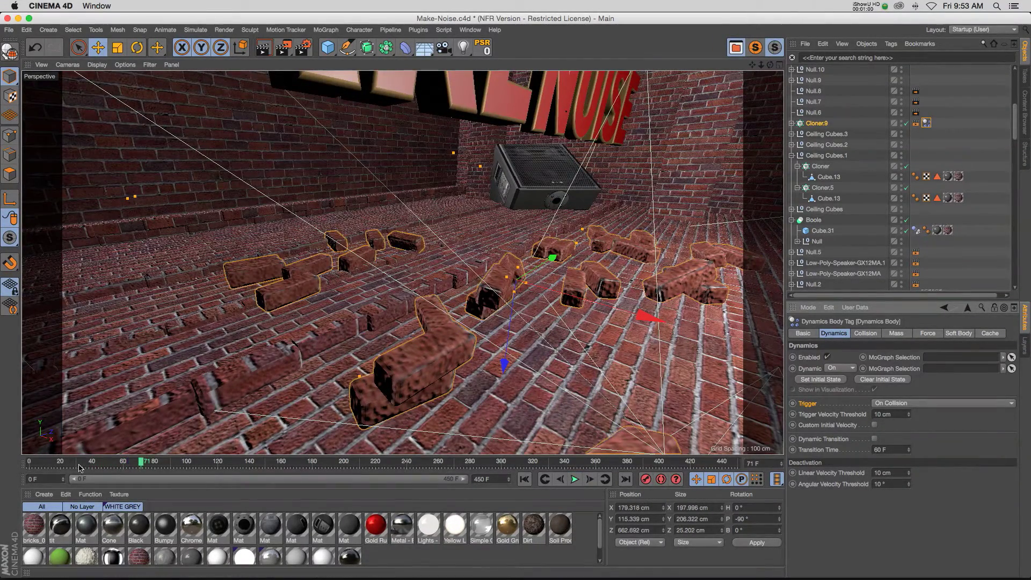
{"action": "left_click", "coordinate": [57, 463]}
{"action": "left_click_drag", "start_coordinate": [57, 464], "coordinate": [80, 464]}
{"action": "left_click", "coordinate": [525, 478]}
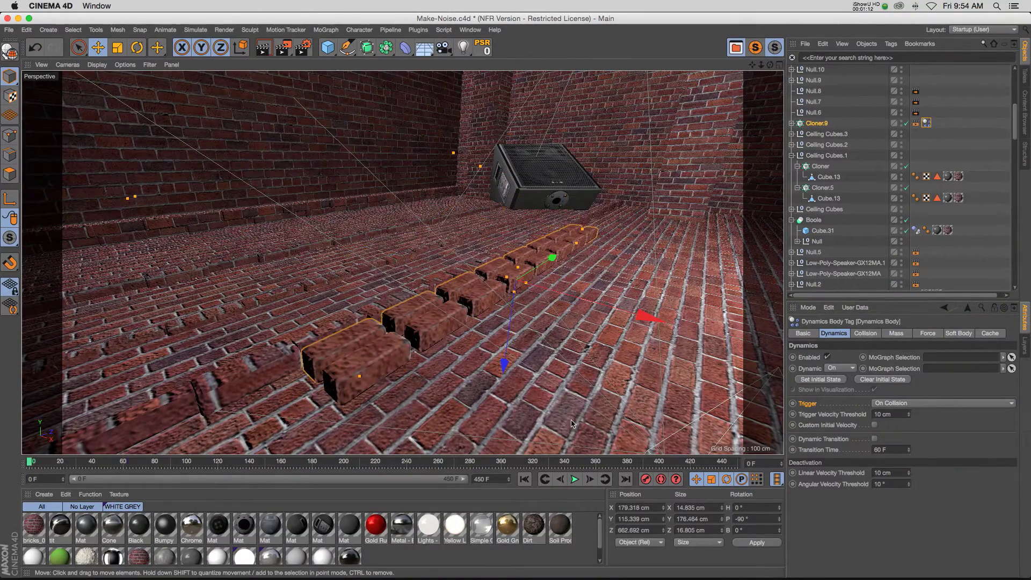
{"action": "left_click", "coordinate": [575, 479]}
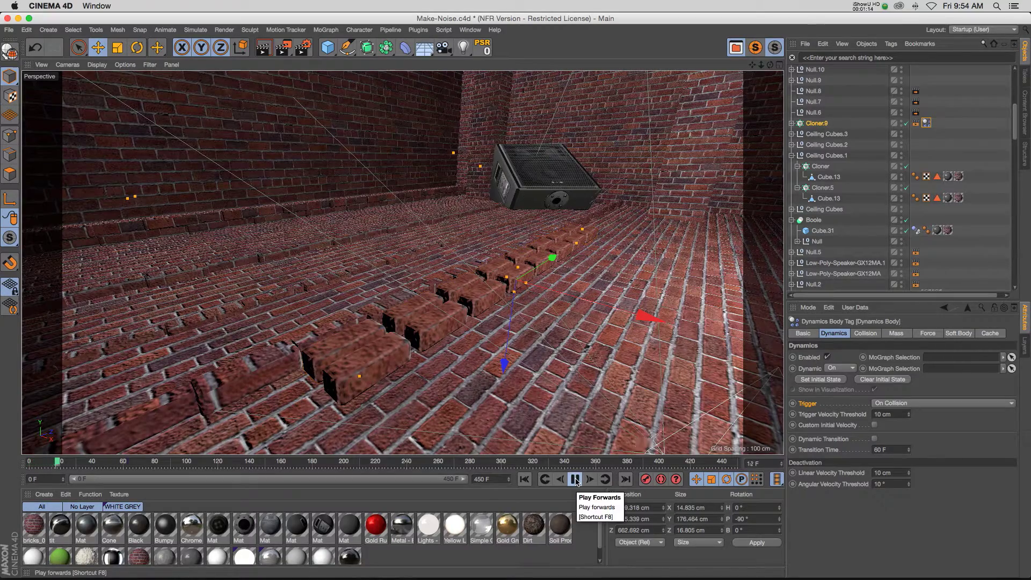
{"action": "left_click", "coordinate": [575, 478]}
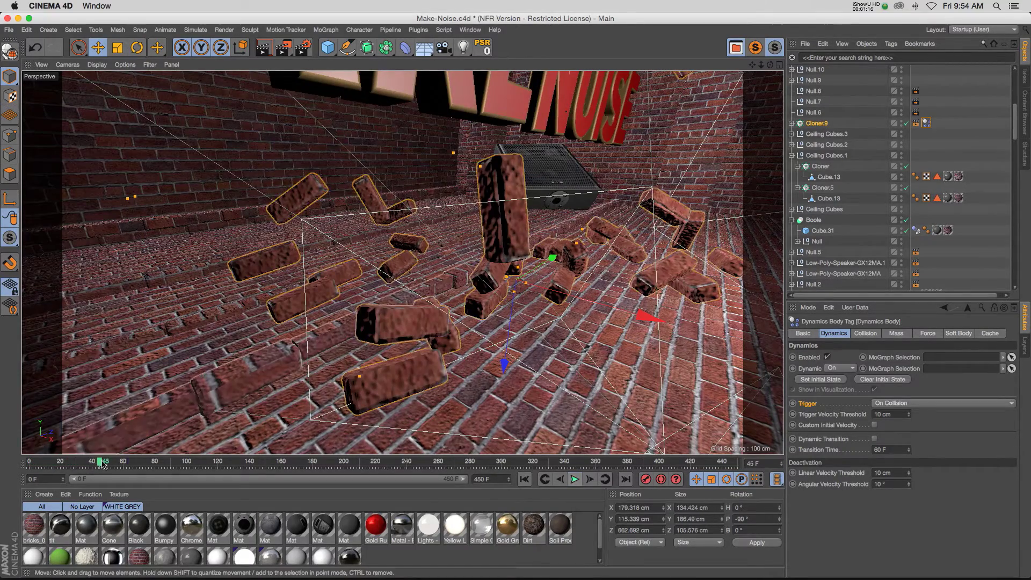
{"action": "left_click_drag", "start_coordinate": [102, 462], "coordinate": [55, 463]}
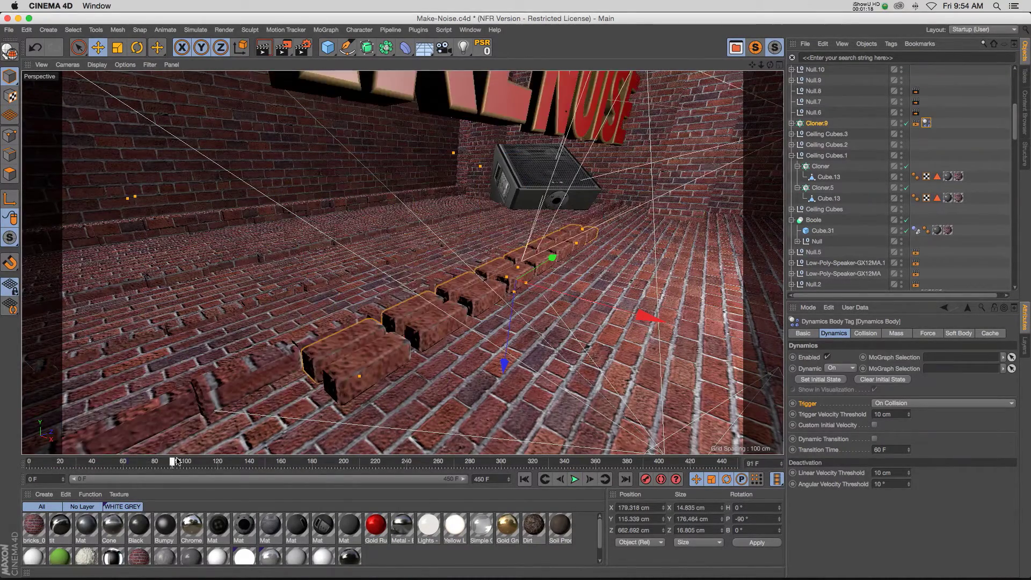
{"action": "left_click", "coordinate": [21, 457]}
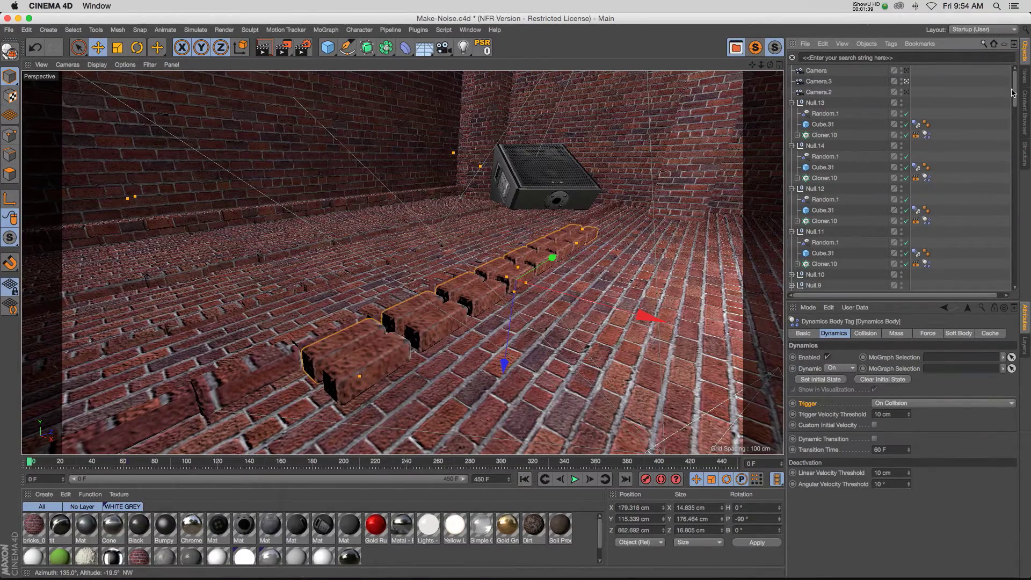
Step: Show the Dynamics Body Cache settings, reselect the brick row in the viewport, and start playback
{"action": "left_click", "coordinate": [998, 334]}
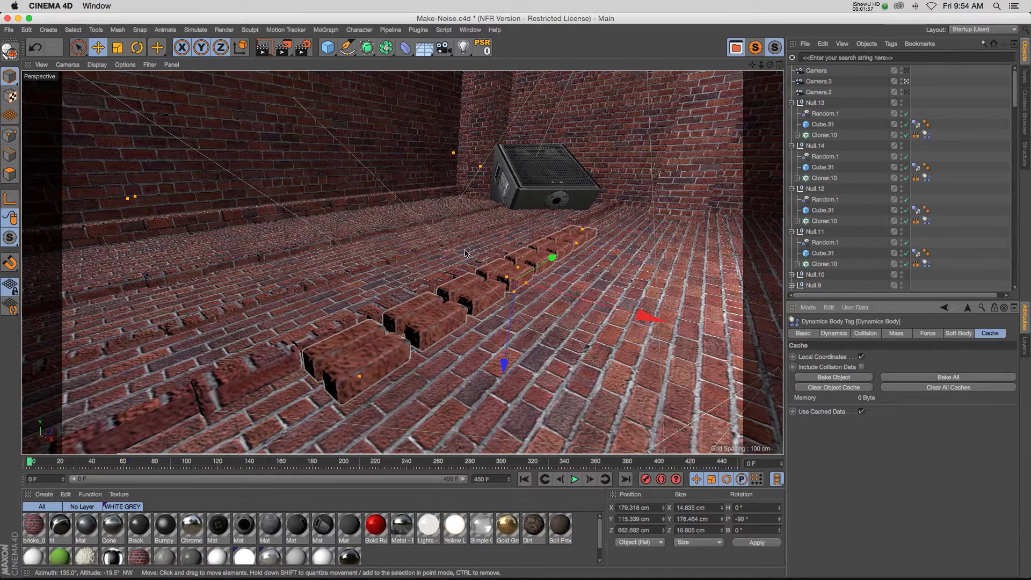
{"action": "left_click", "coordinate": [421, 318]}
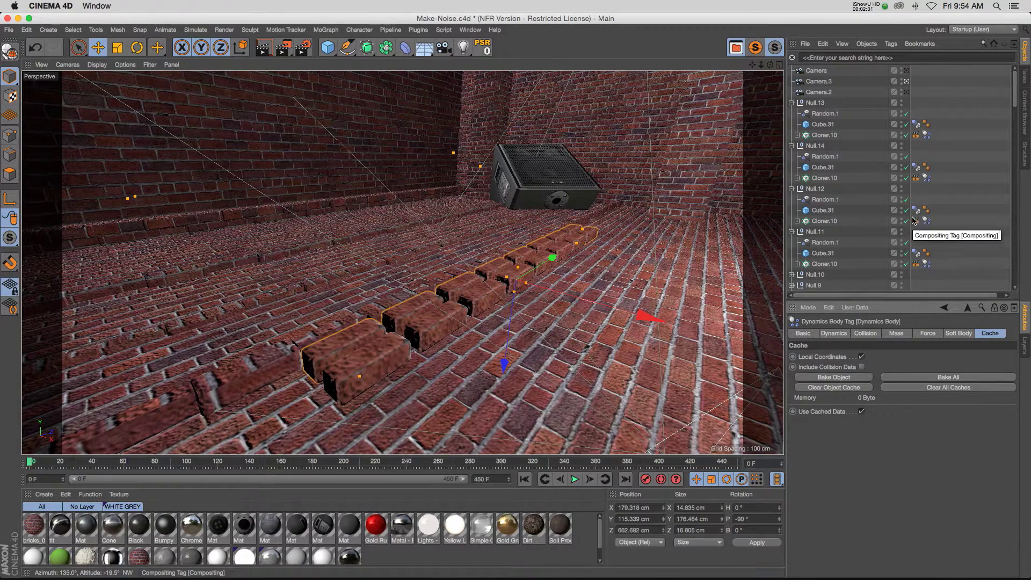
{"action": "left_click", "coordinate": [661, 331]}
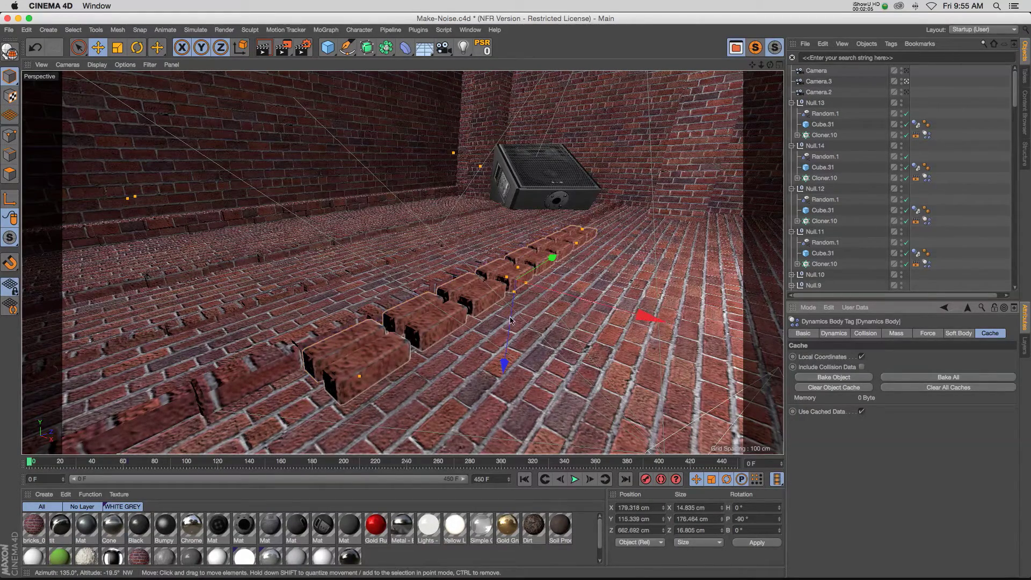
{"action": "left_click", "coordinate": [491, 307]}
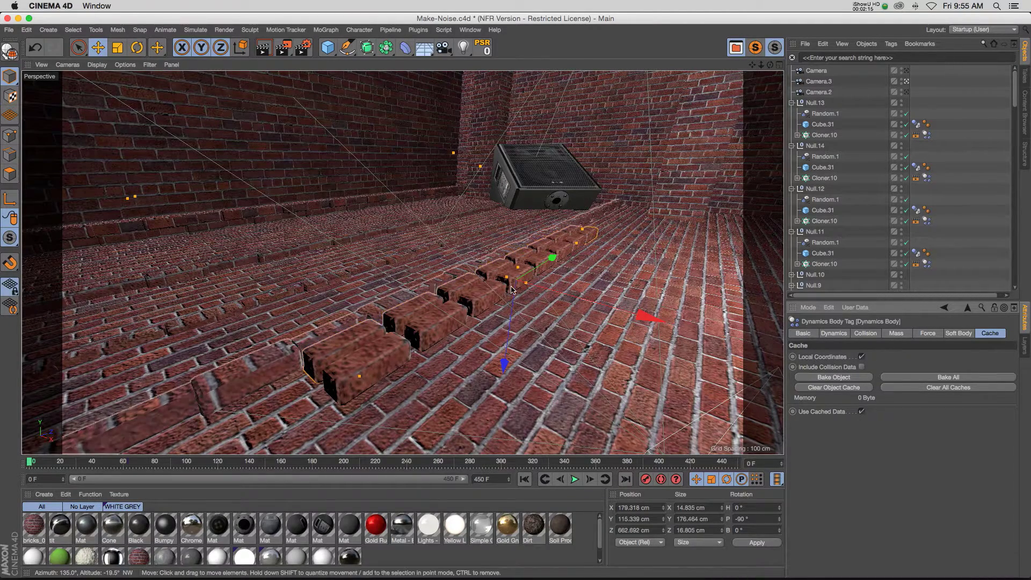
{"action": "left_click", "coordinate": [575, 479]}
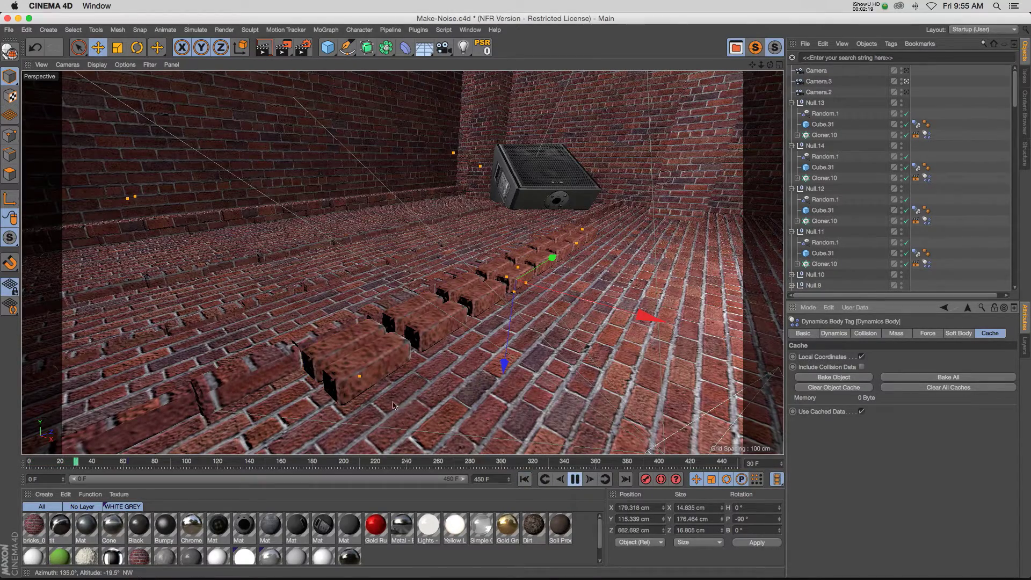
{"action": "left_click", "coordinate": [576, 479]}
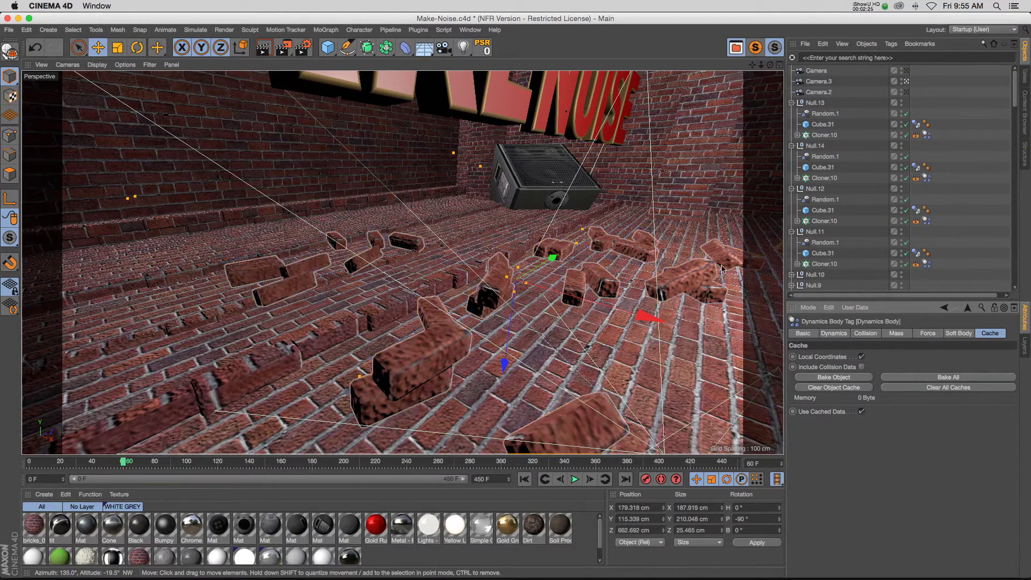
{"action": "left_click", "coordinate": [524, 479]}
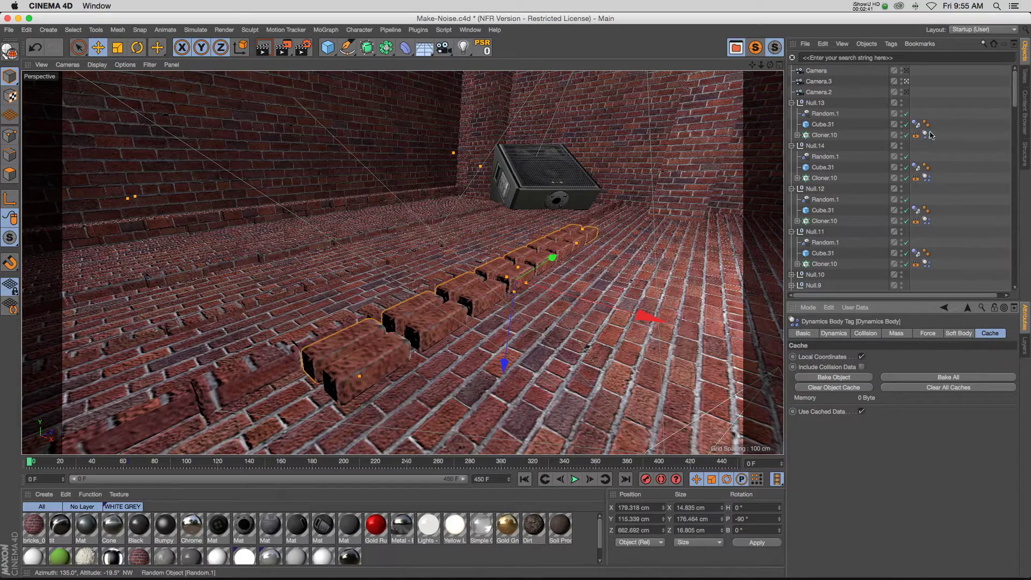
Step: Scroll the Object Manager and click empty space to show Project Settings (30 FPS, 0–450 F)
{"action": "scroll", "coordinate": [1015, 103], "scroll_direction": "down", "scroll_amount": 3}
{"action": "scroll", "coordinate": [1015, 103], "scroll_direction": "down", "scroll_amount": 5}
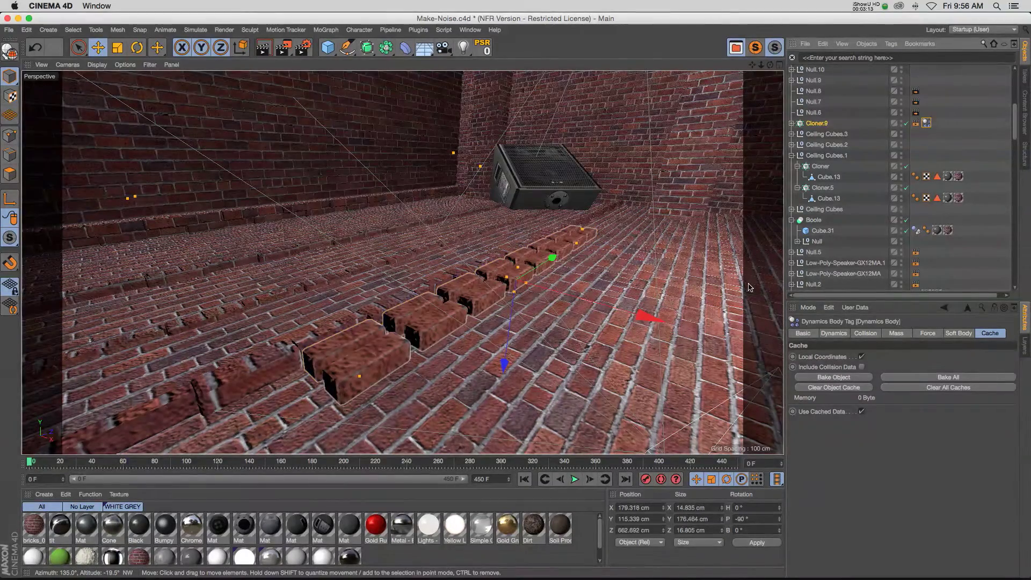
{"action": "left_click", "coordinate": [810, 294]}
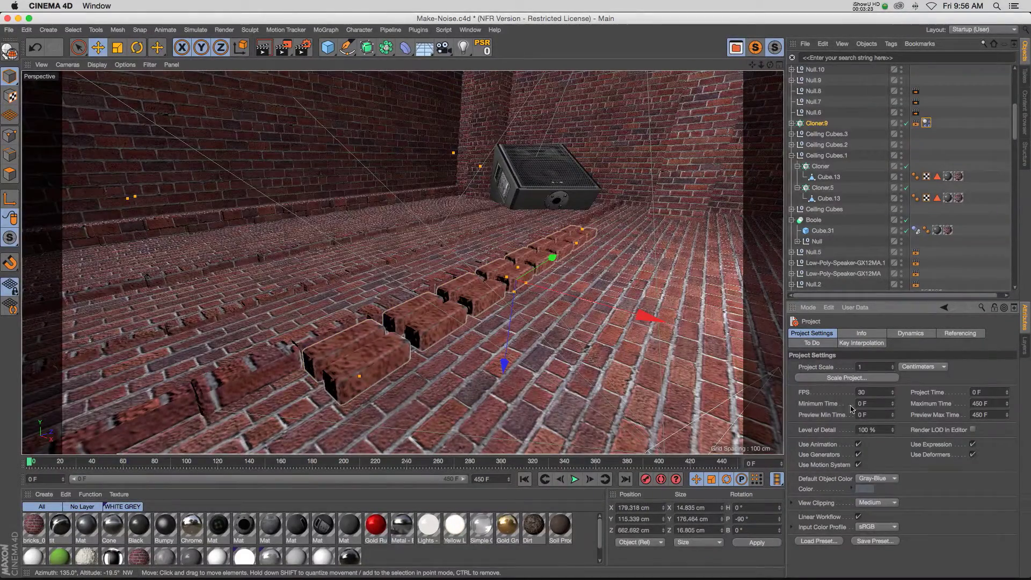
Step: Confirm the 0–450 output range in Render Settings, then show the project's Dynamics Cache settings
{"action": "left_click", "coordinate": [877, 392]}
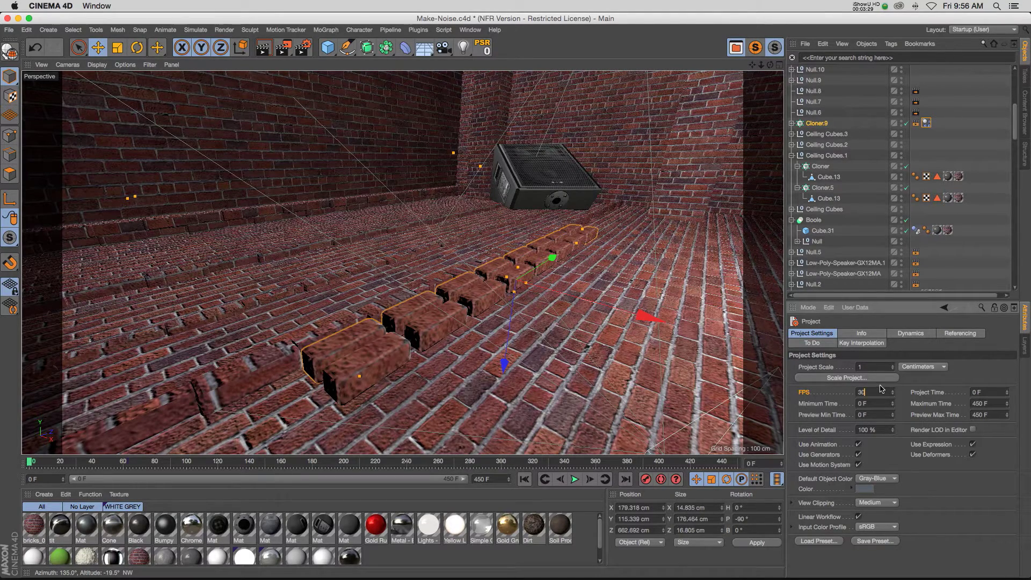
{"action": "key", "text": "super+b"}
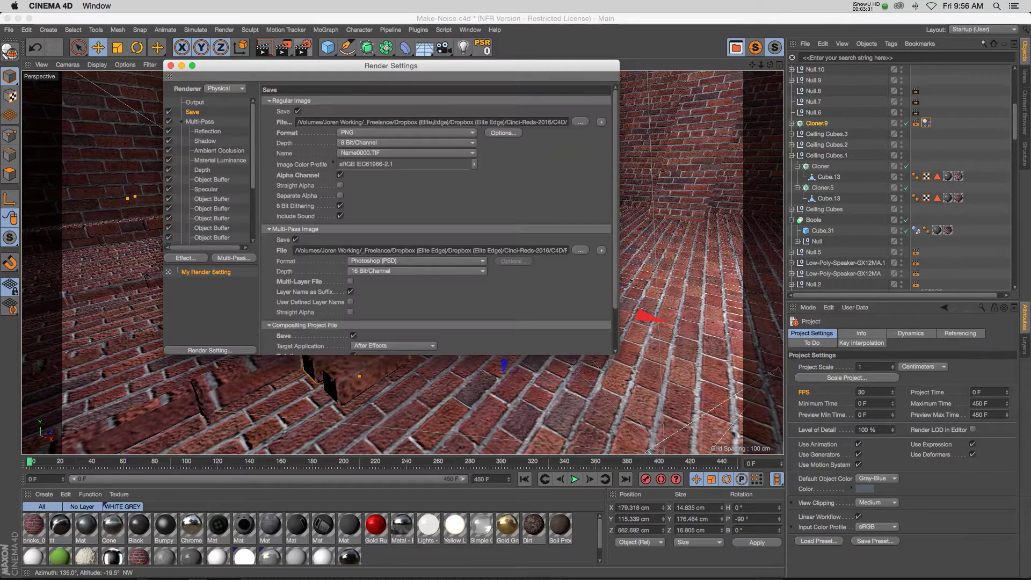
{"action": "left_click", "coordinate": [195, 102]}
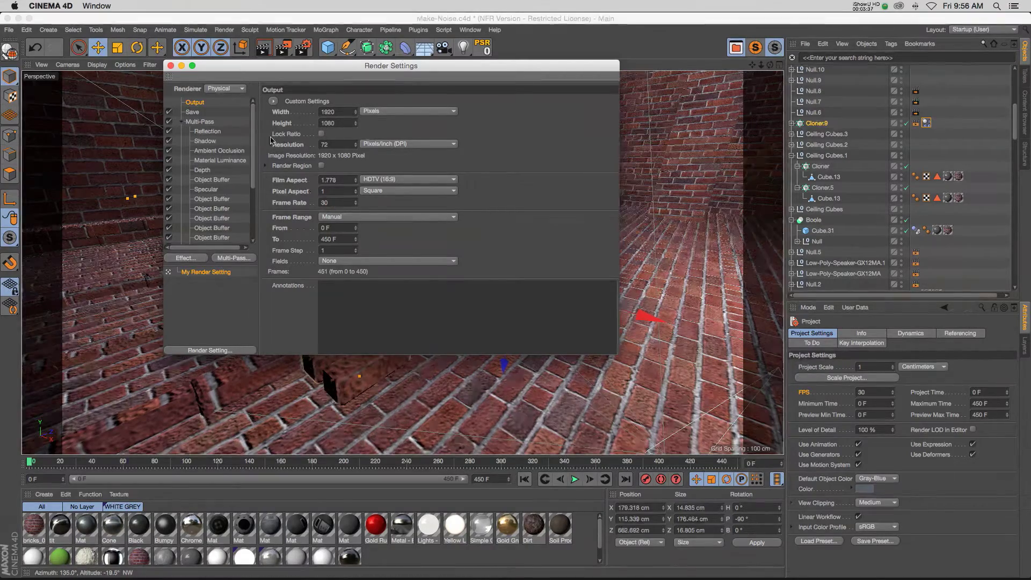
{"action": "left_click", "coordinate": [170, 66]}
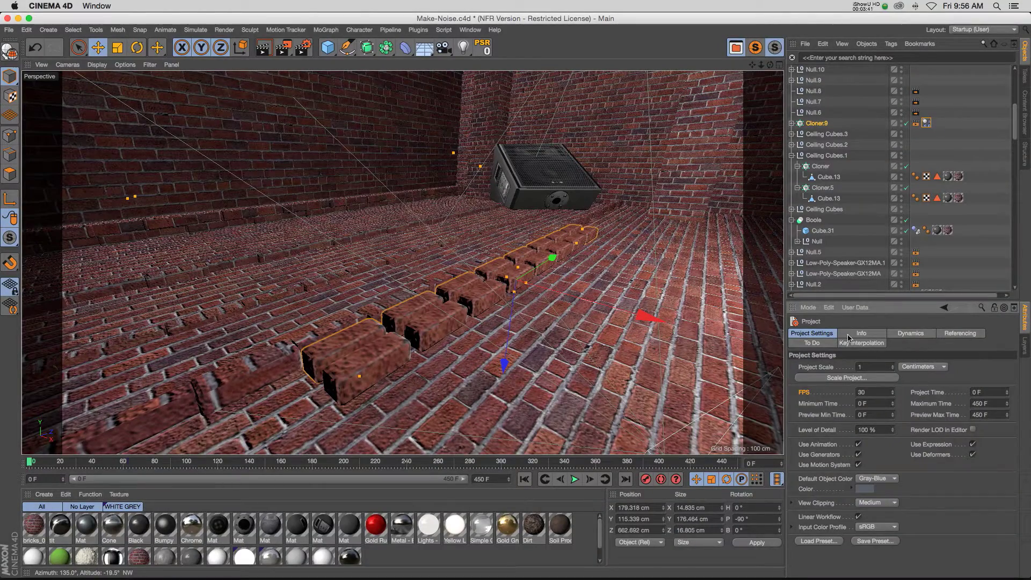
{"action": "left_click", "coordinate": [918, 334]}
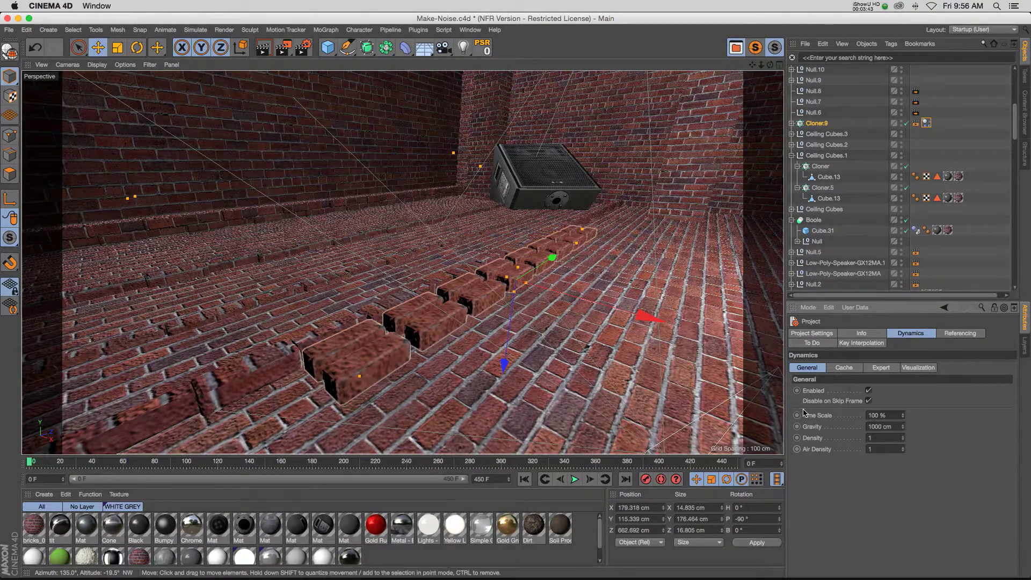
{"action": "left_click", "coordinate": [859, 368]}
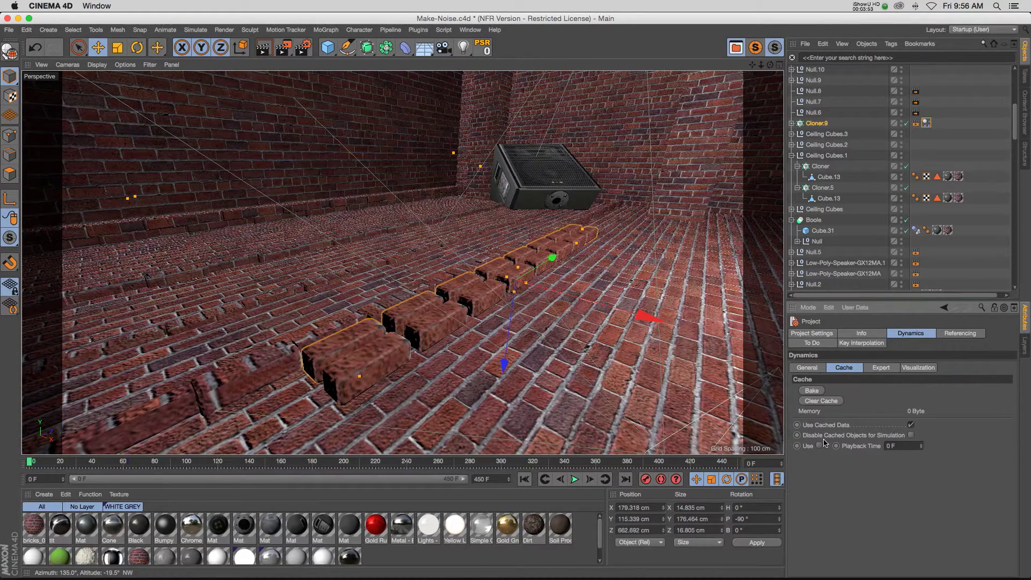
Step: Bake Cloner.9's object cache, scrub through the bursting bricks, then clear and rebake it
{"action": "left_click", "coordinate": [927, 123]}
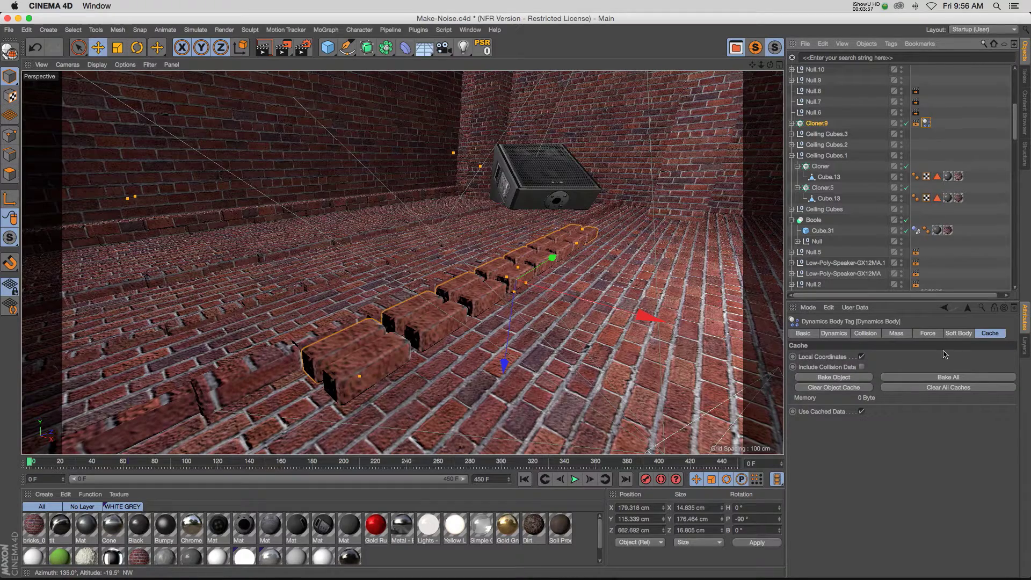
{"action": "left_click", "coordinate": [831, 378]}
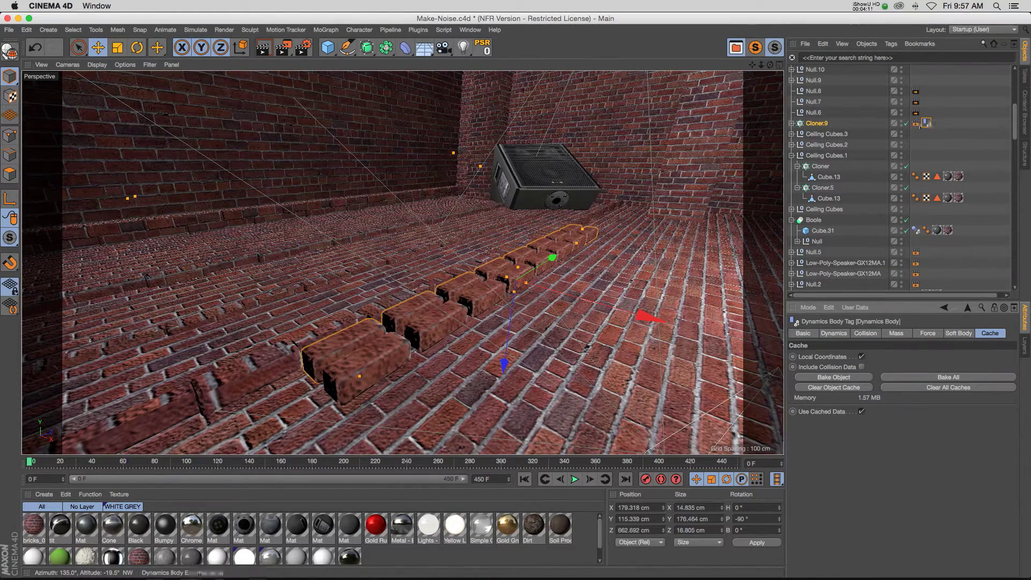
{"action": "left_click_drag", "start_coordinate": [30, 462], "coordinate": [58, 467]}
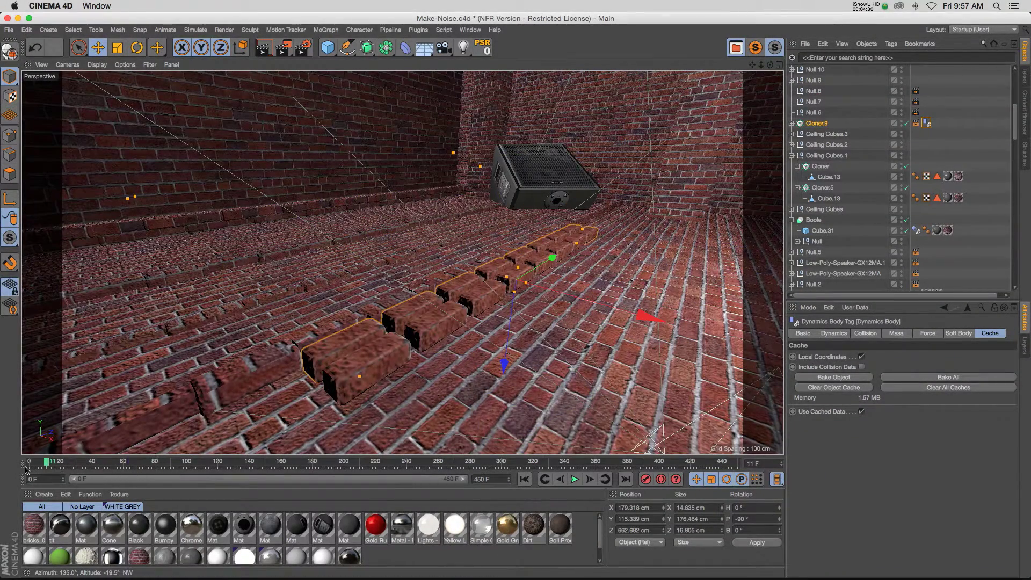
{"action": "left_click_drag", "start_coordinate": [55, 467], "coordinate": [110, 463]}
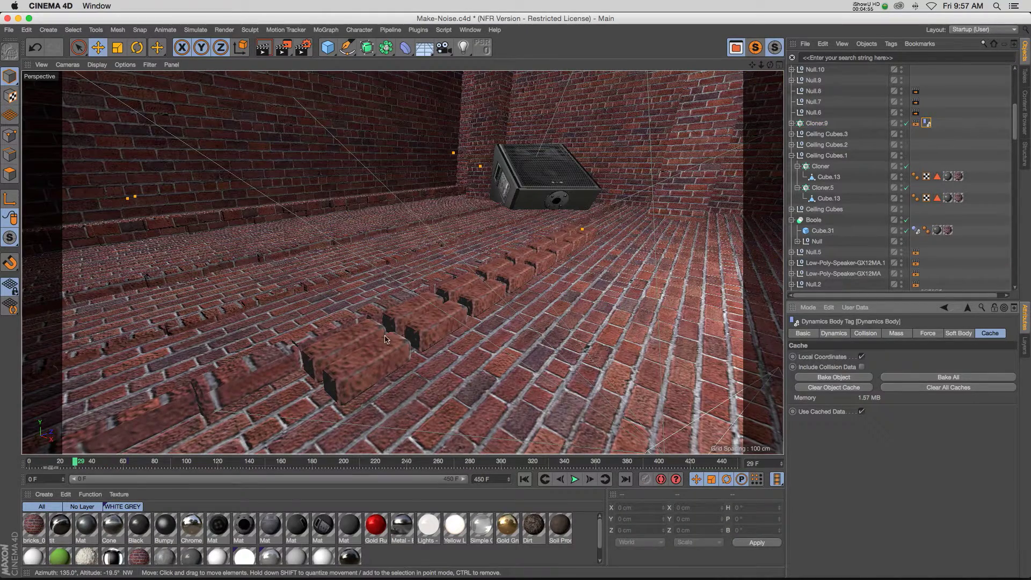
{"action": "left_click", "coordinate": [820, 387]}
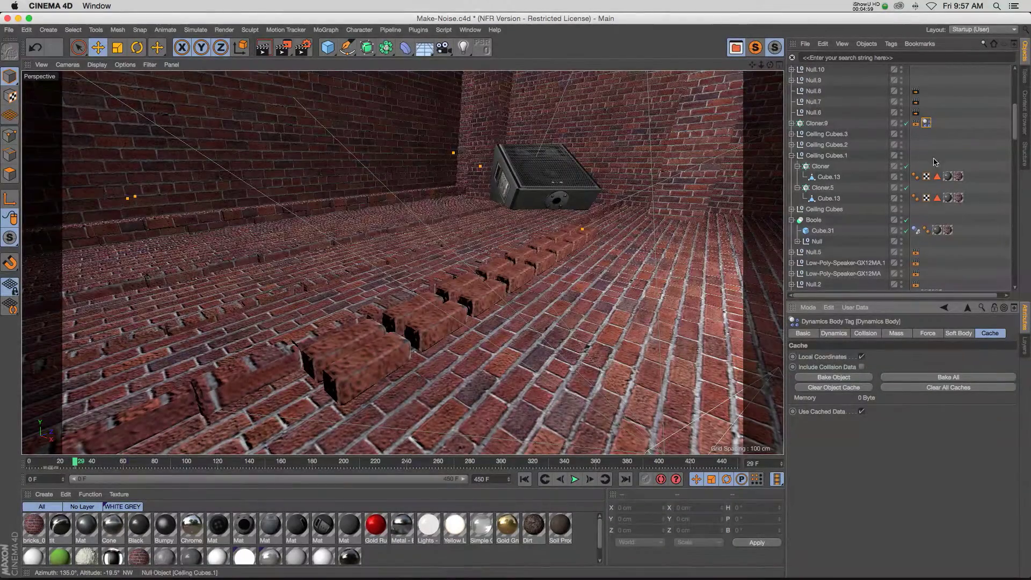
{"action": "left_click", "coordinate": [834, 378]}
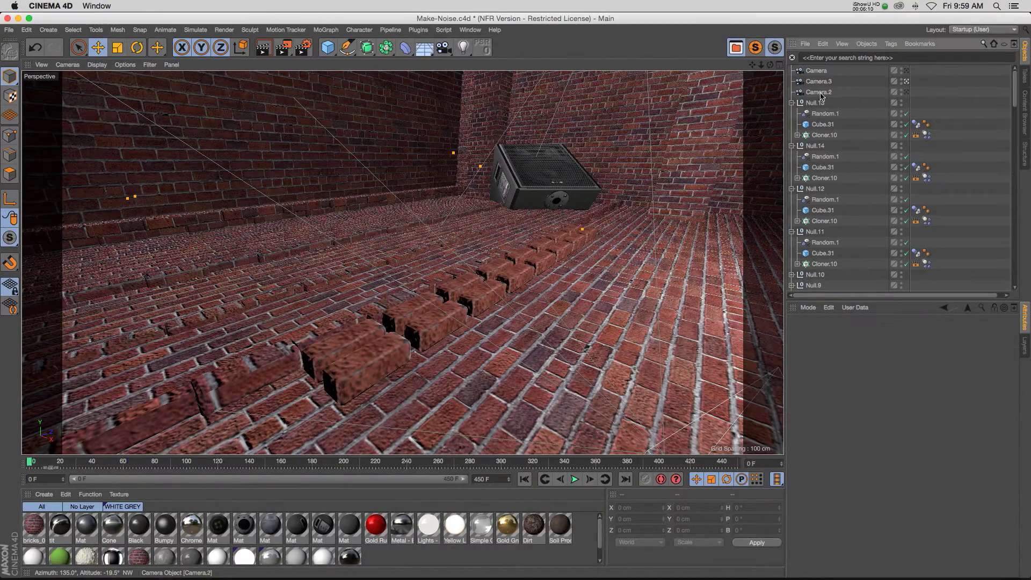
Step: View the scene through Camera.2 and jump to around frame 319
{"action": "left_click", "coordinate": [819, 92]}
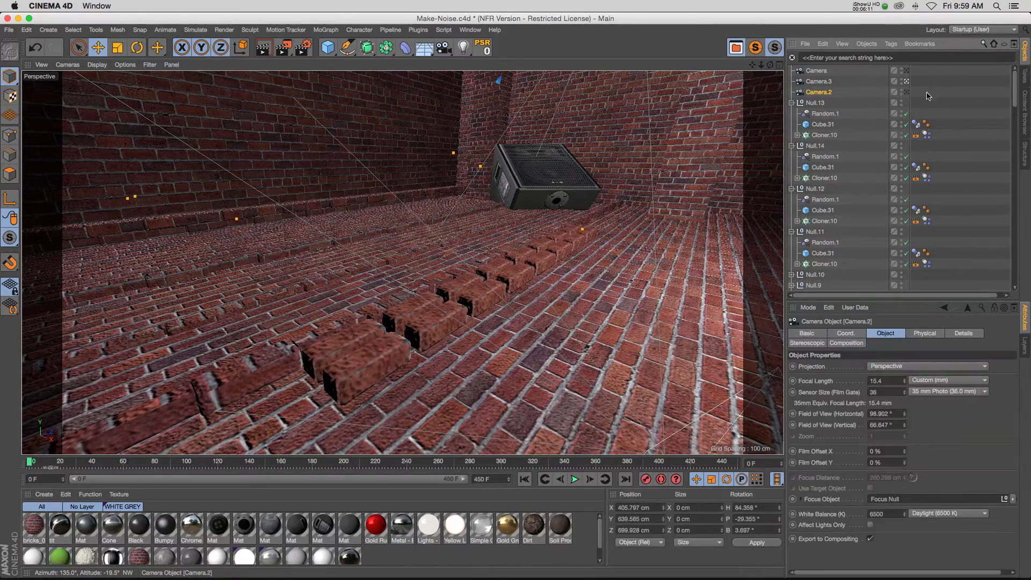
{"action": "left_click", "coordinate": [906, 93]}
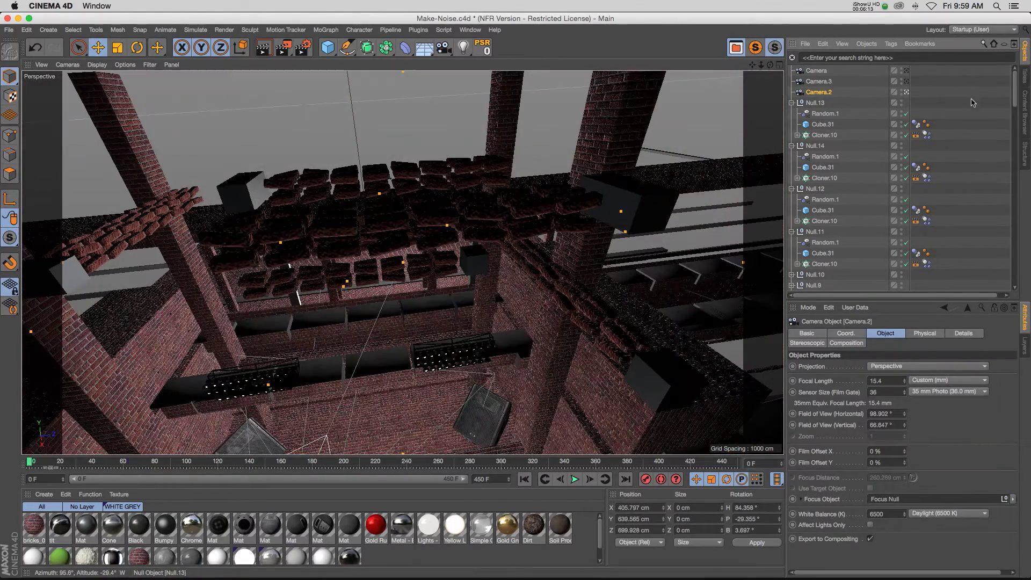
{"action": "left_click_drag", "start_coordinate": [525, 460], "coordinate": [533, 465]}
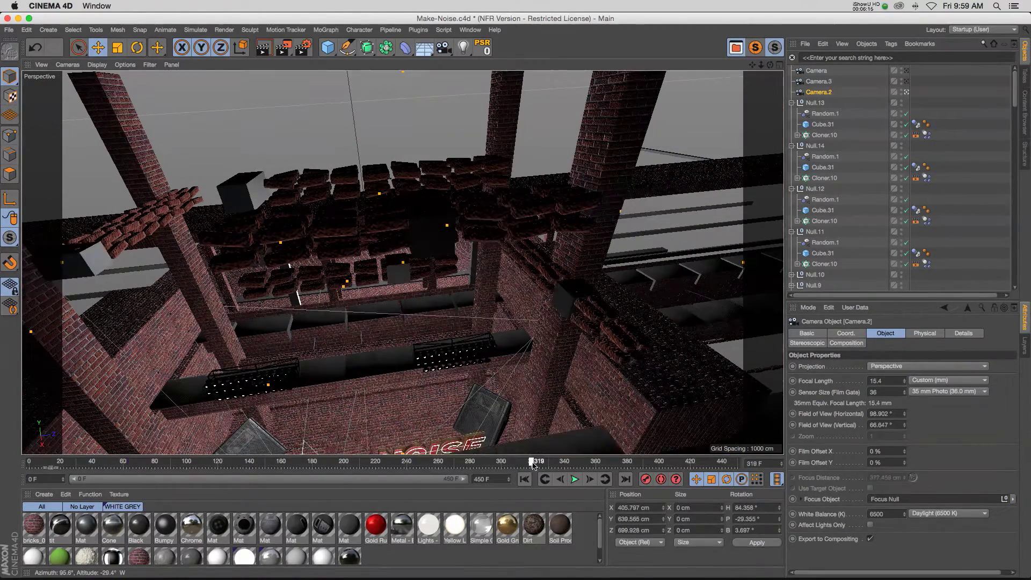
Step: Show Cube.31's Dynamics Body cache, preview its fall with F8, rewind, and run Bake All
{"action": "left_click", "coordinate": [425, 207]}
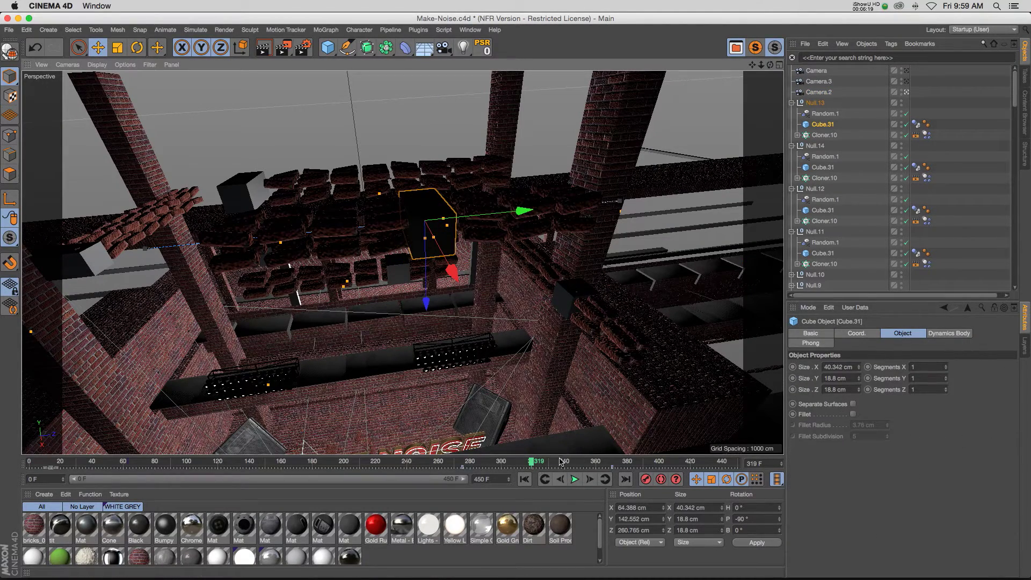
{"action": "left_click_drag", "start_coordinate": [462, 468], "coordinate": [503, 465]}
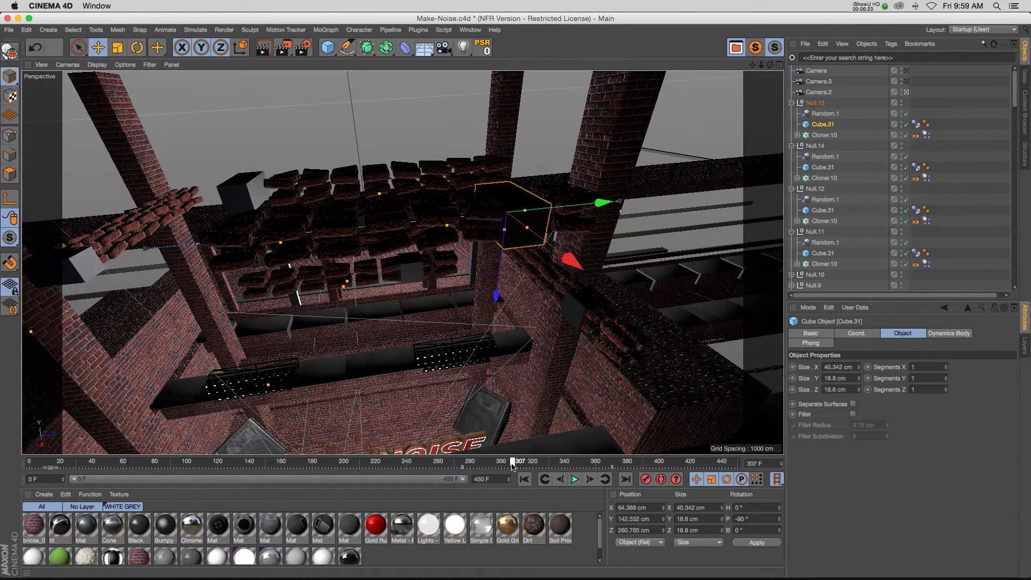
{"action": "left_click", "coordinate": [916, 125]}
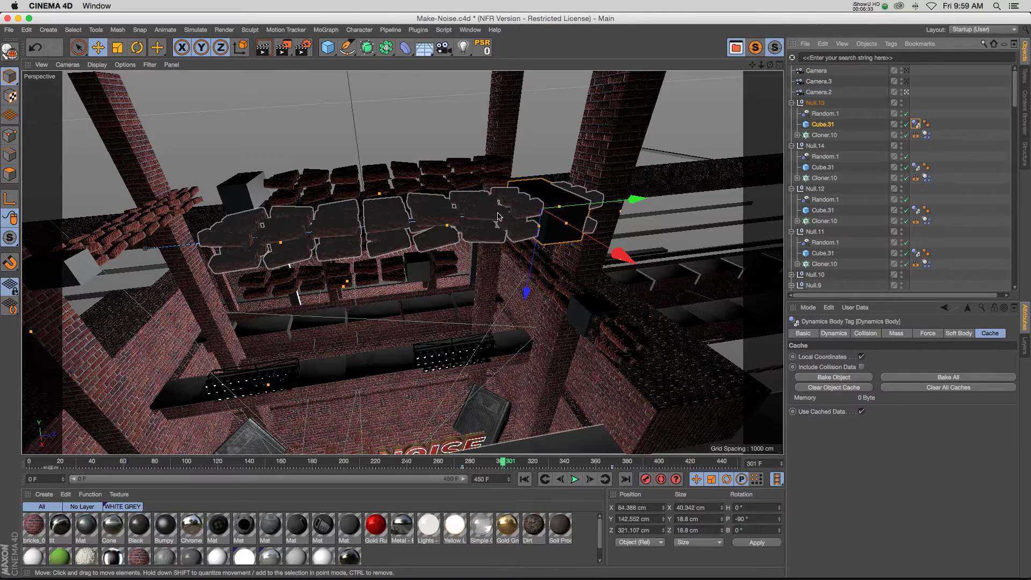
{"action": "key", "text": "F8"}
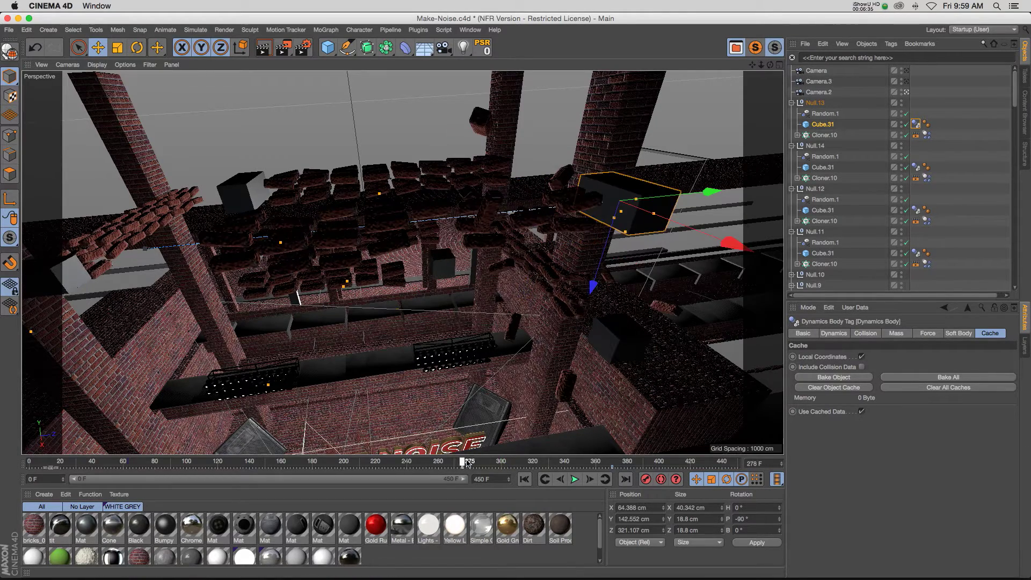
{"action": "left_click_drag", "start_coordinate": [534, 463], "coordinate": [467, 462]}
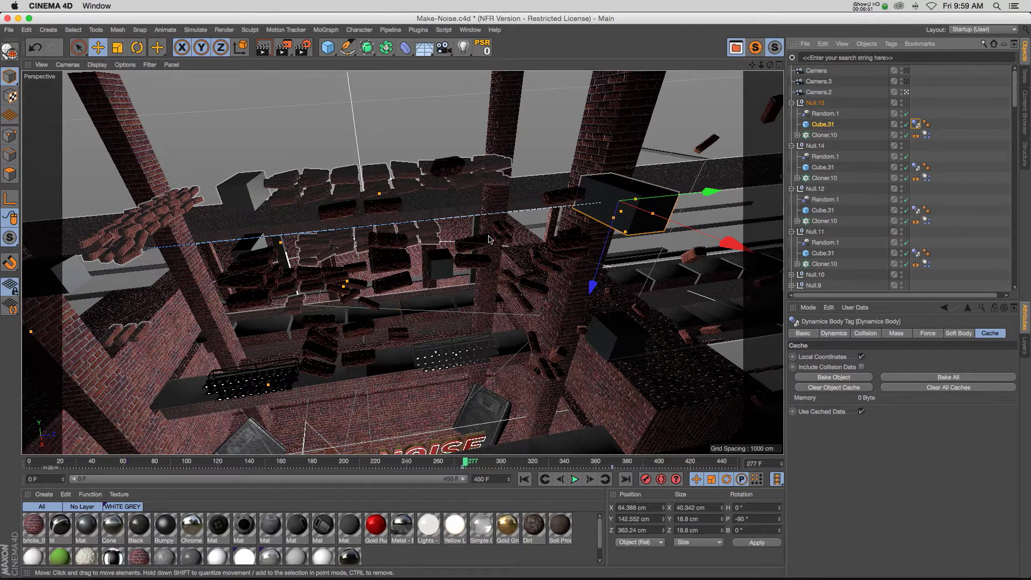
{"action": "left_click", "coordinate": [949, 377]}
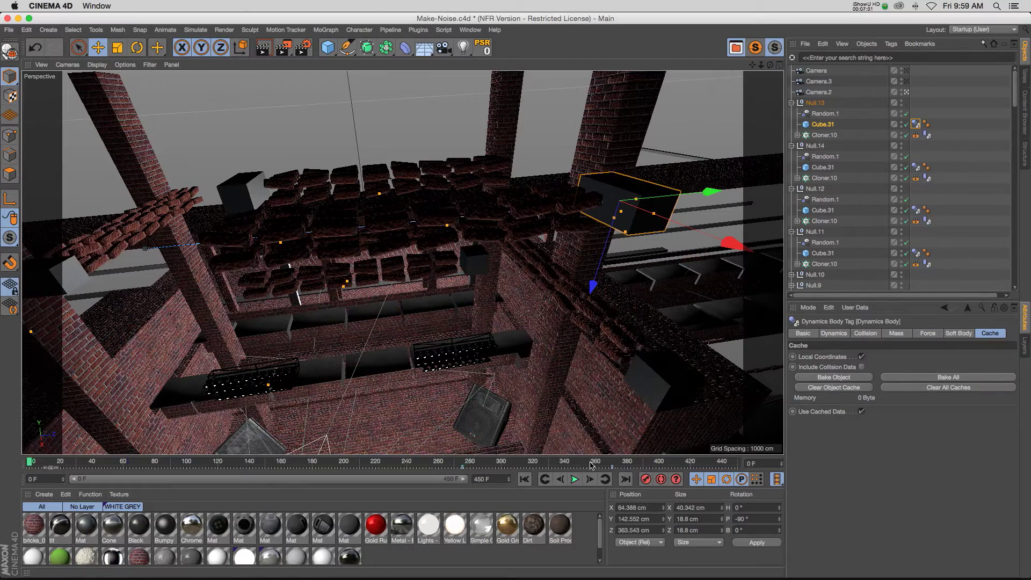
Step: Play and scrub the baked falling ceiling bricks, rewind, step into the collapse, and deselect everything
{"action": "mouse_move", "coordinate": [591, 464]}
{"action": "left_mouse_down"}
{"action": "mouse_move", "coordinate": [655, 462]}
{"action": "mouse_move", "coordinate": [595, 462]}
{"action": "left_mouse_up"}
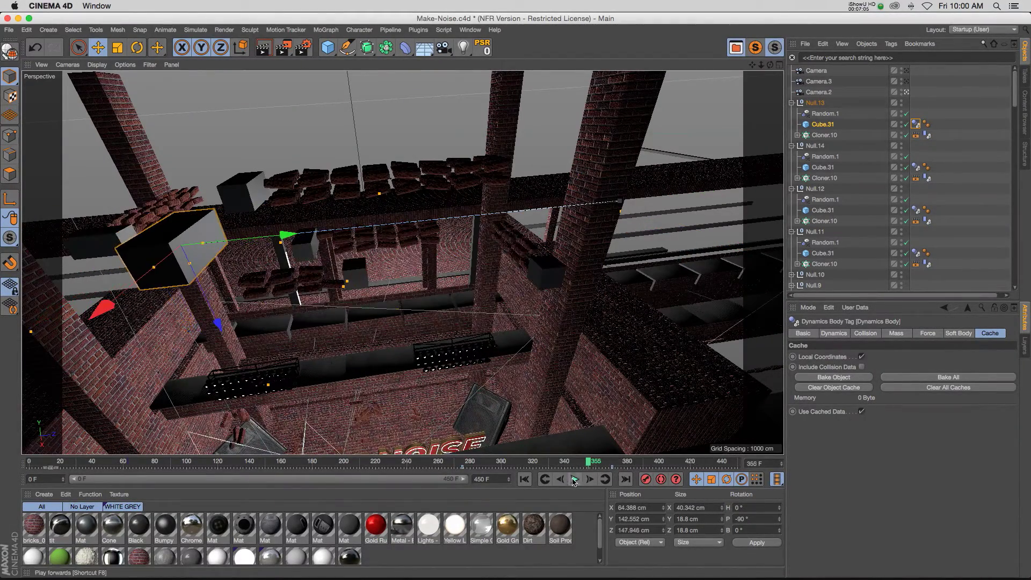
{"action": "left_click", "coordinate": [574, 479]}
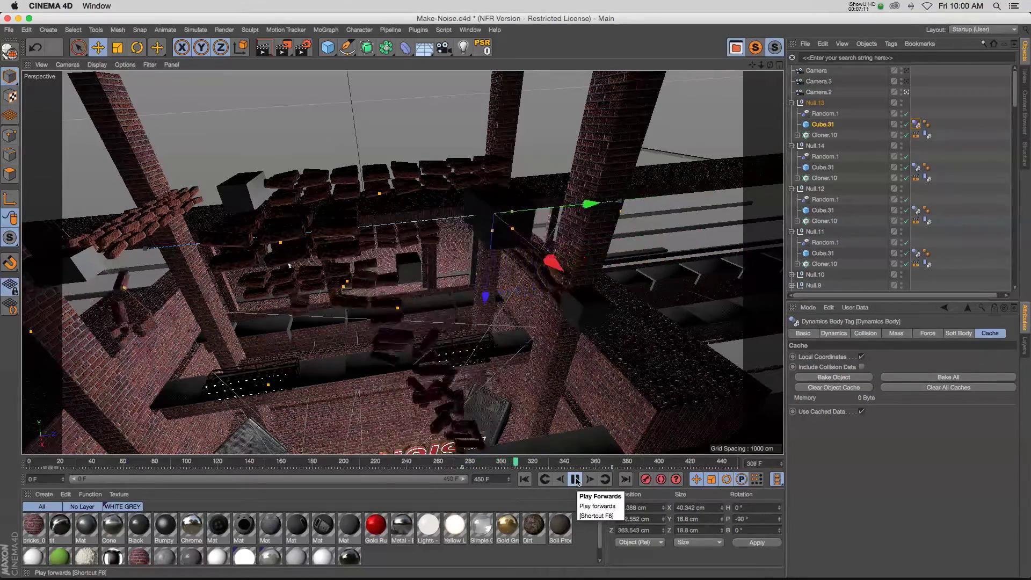
{"action": "left_click", "coordinate": [575, 479]}
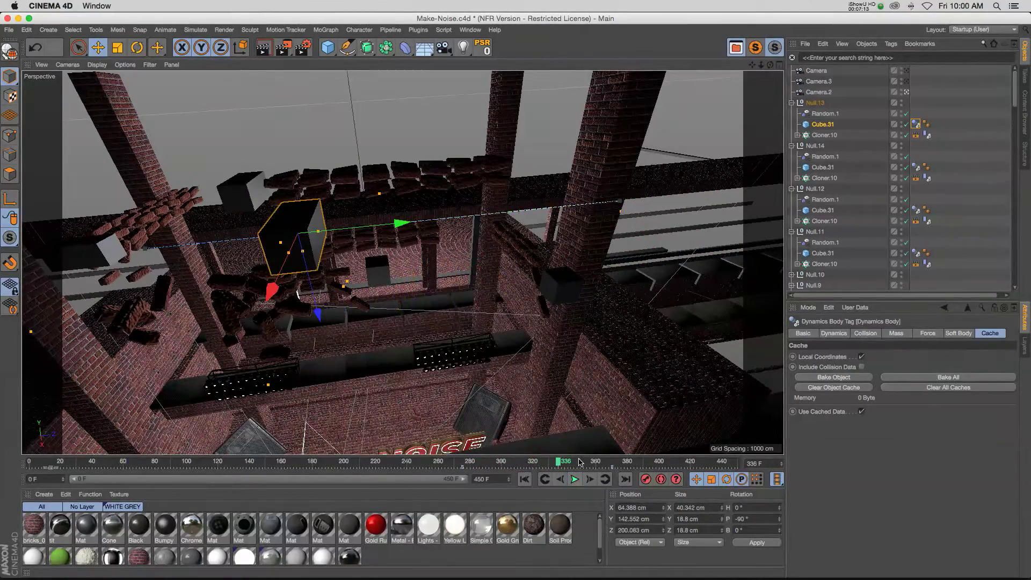
{"action": "left_click_drag", "start_coordinate": [566, 462], "coordinate": [249, 459]}
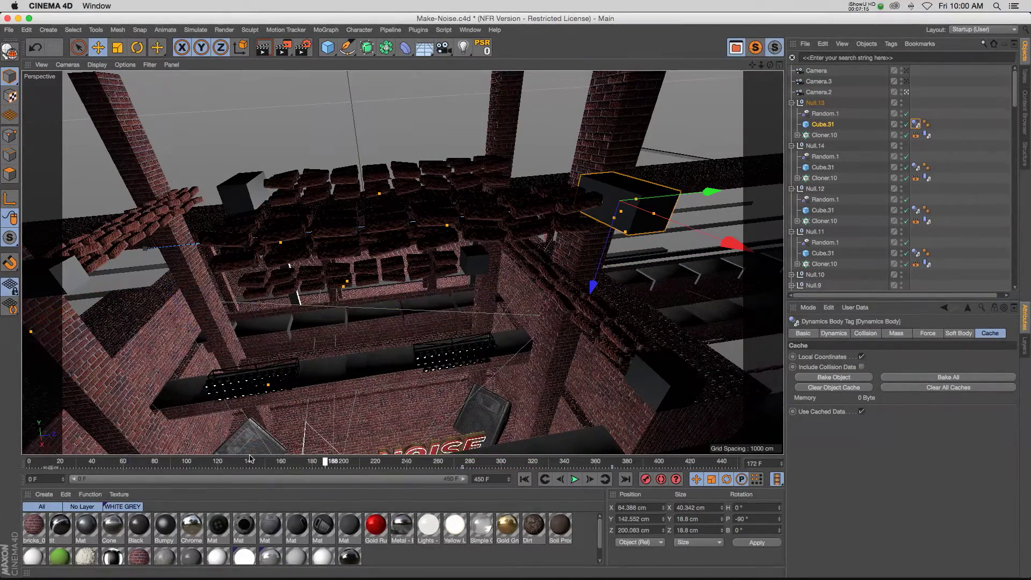
{"action": "key", "text": "shift+f"}
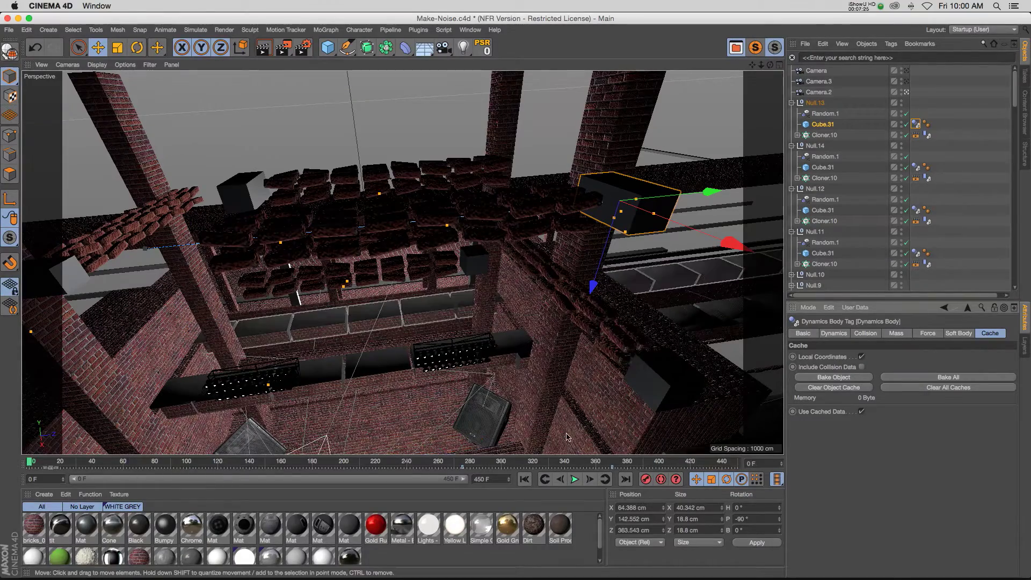
{"action": "left_click_drag", "start_coordinate": [456, 463], "coordinate": [533, 463]}
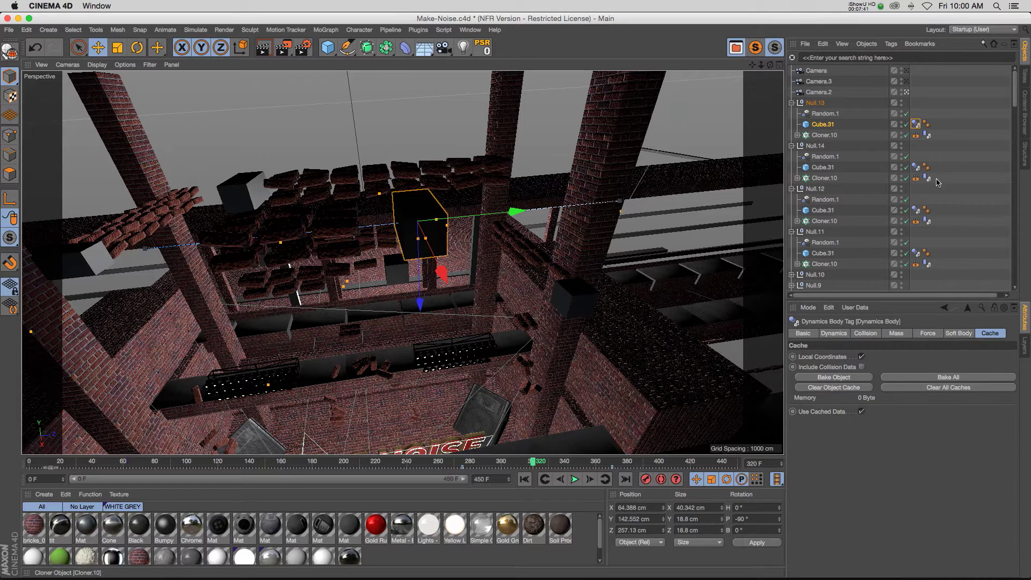
{"action": "left_click", "coordinate": [924, 190]}
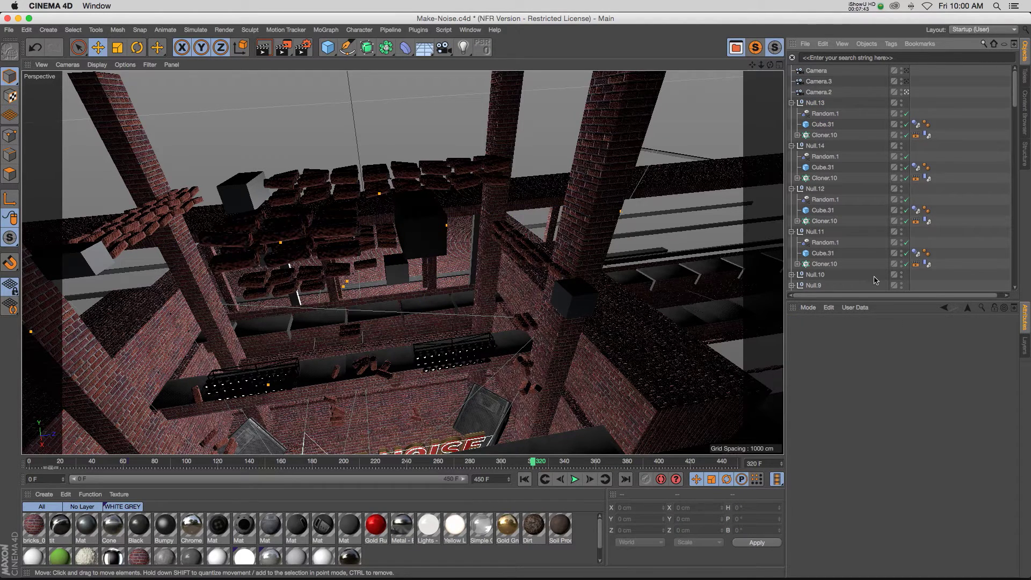